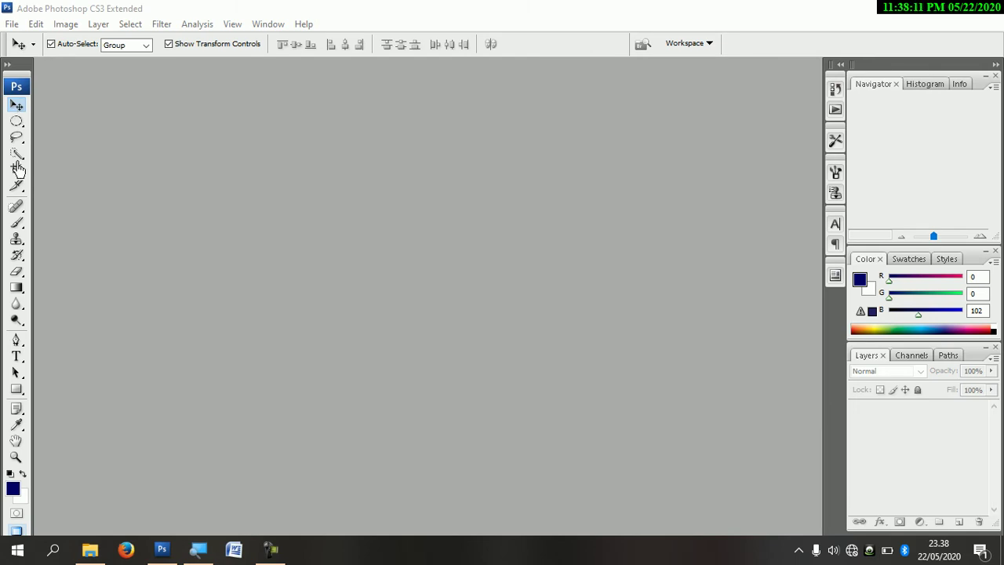
left_click(198, 549)
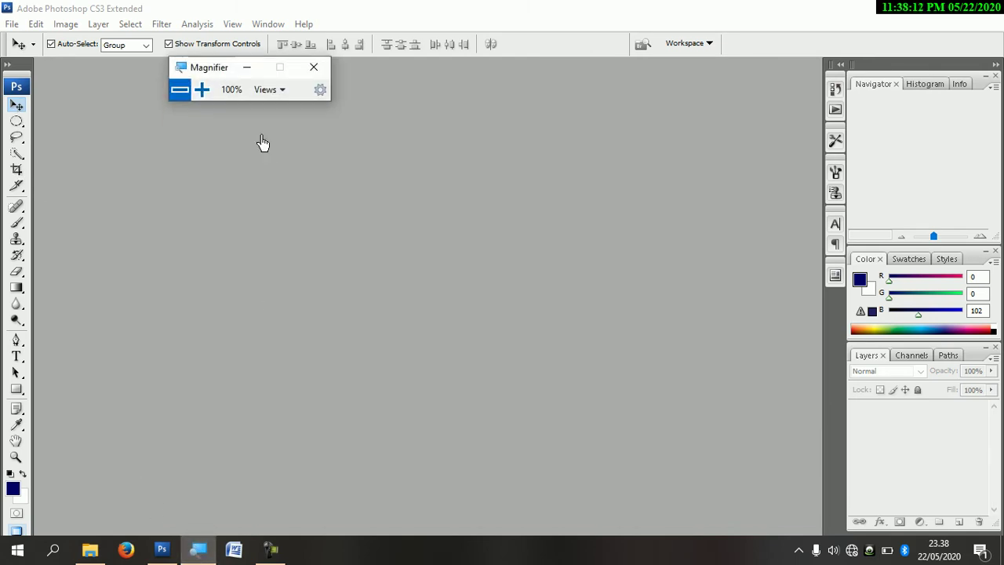
left_click(205, 93)
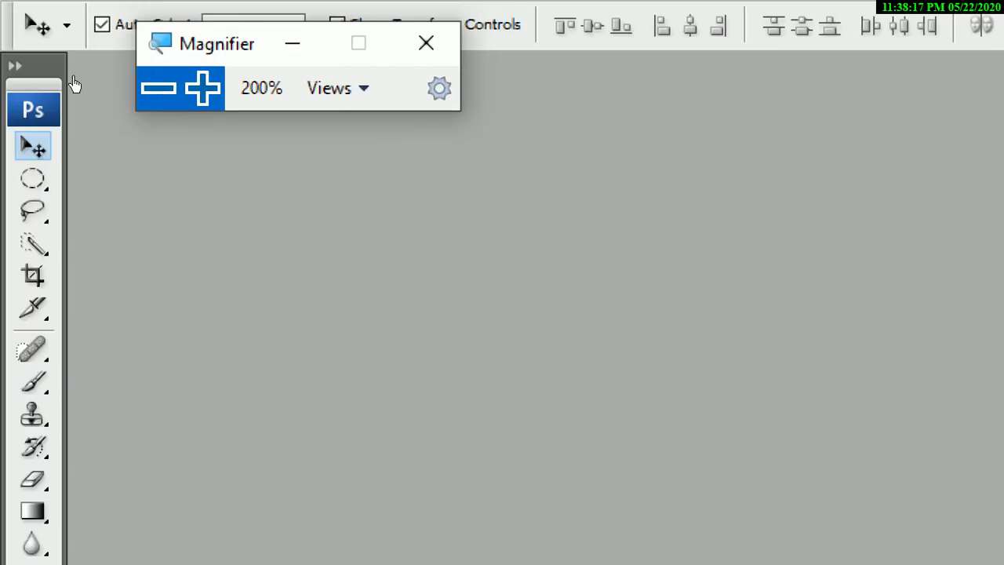
key("super+minus")
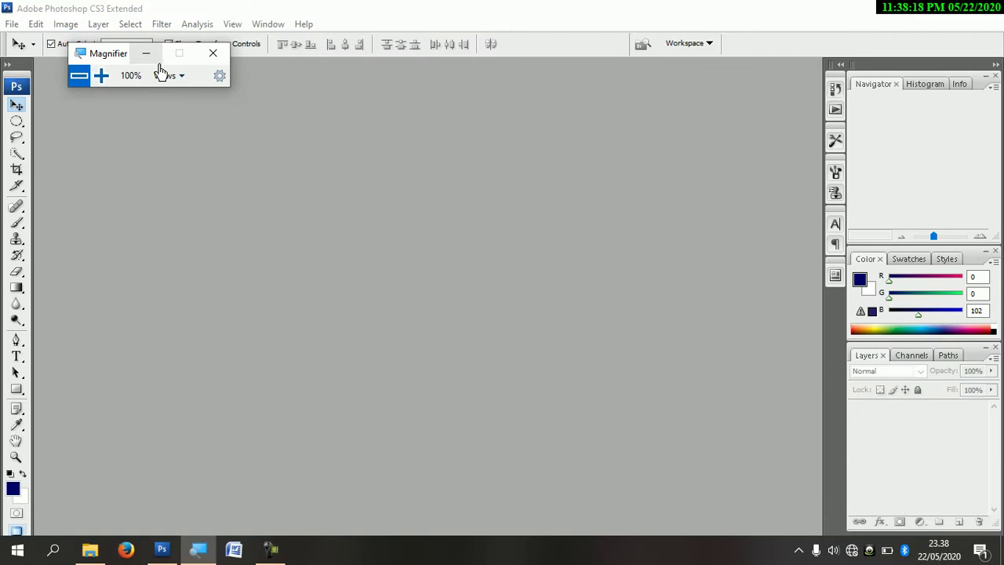
left_click(213, 53)
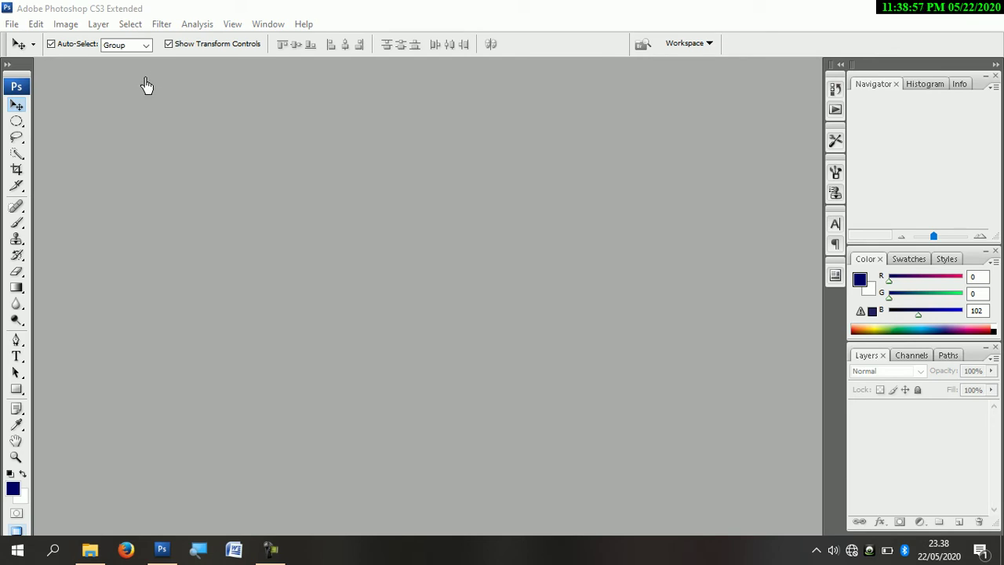
- Turn off Auto-Select and Show Transform Controls for the Move tool, and create a blank A4 document at 300 pixels/inch
left_click(52, 45)
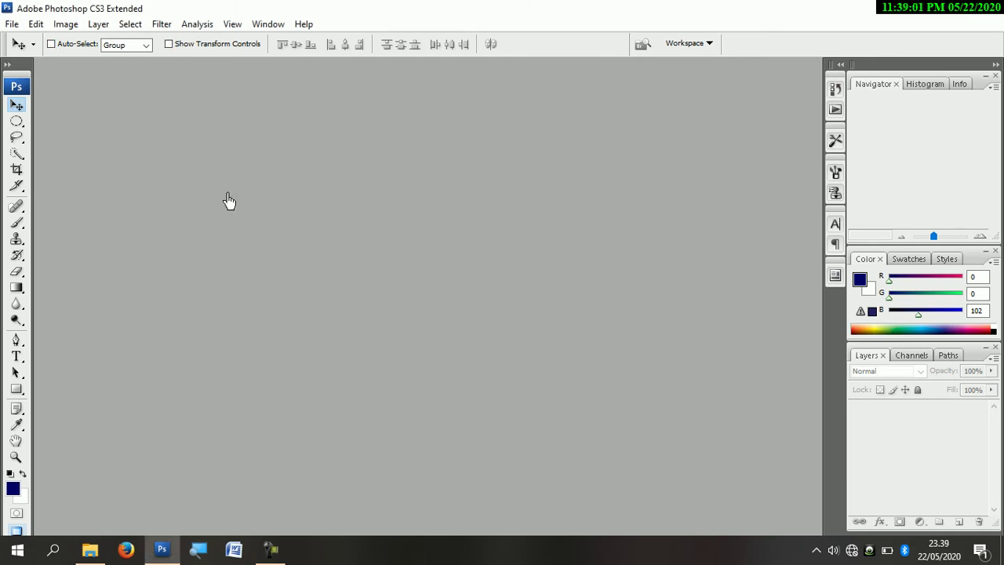
key("ctrl+n")
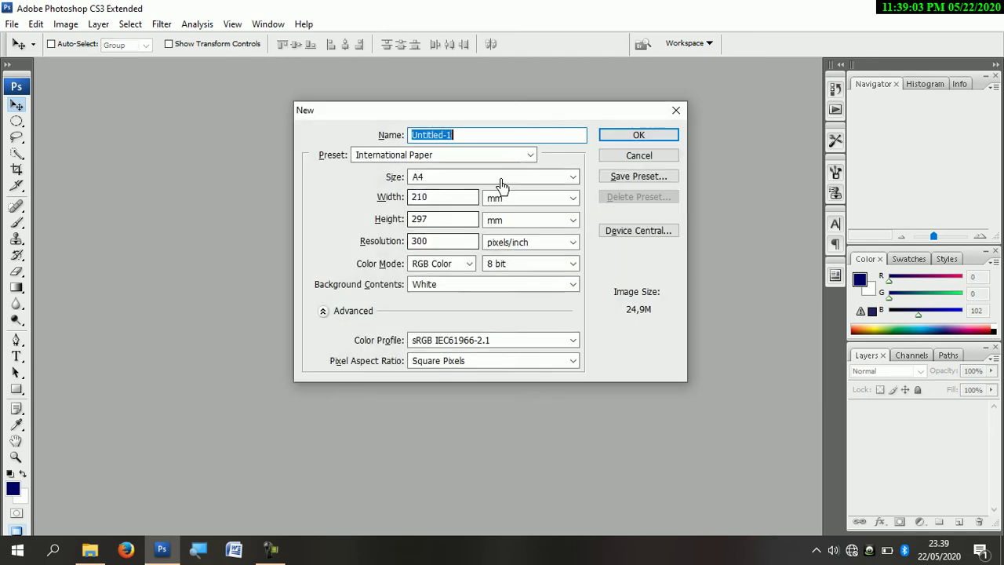
left_click(602, 148)
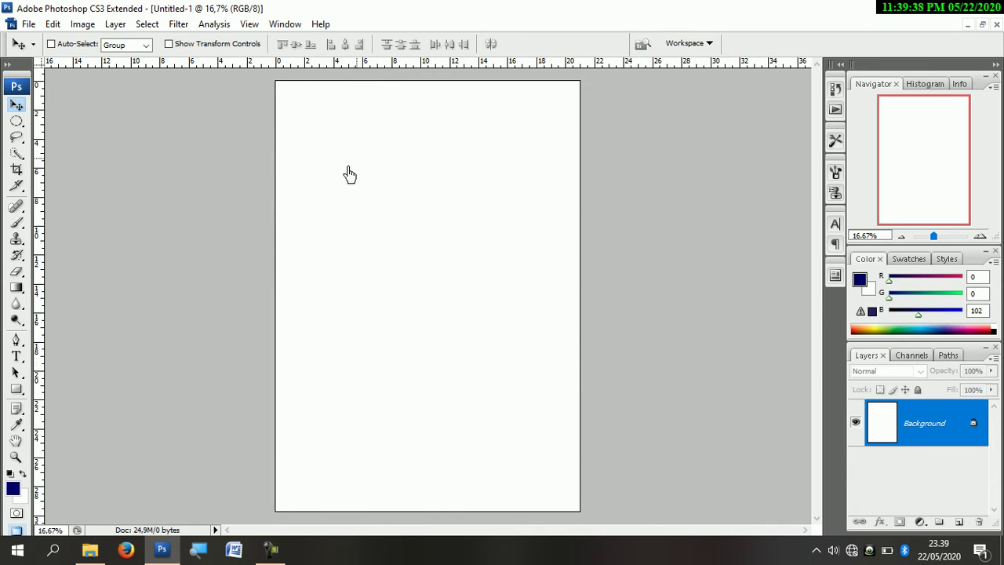
- Draw two dark blue rectangle shapes side by side in the page's upper part, about 6.5 cm and 8 cm wide
left_click(16, 389)
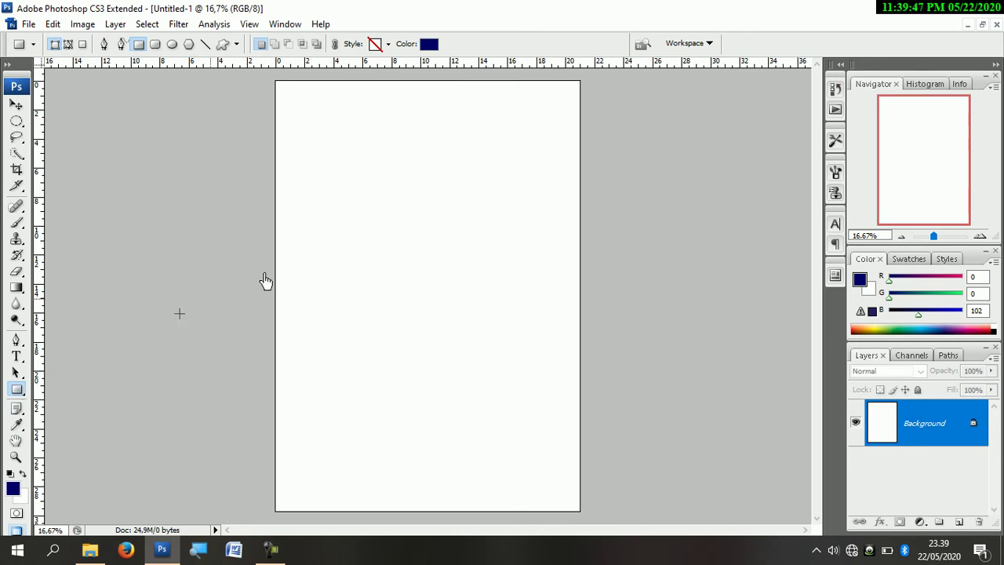
left_click_drag(309, 132, 401, 229)
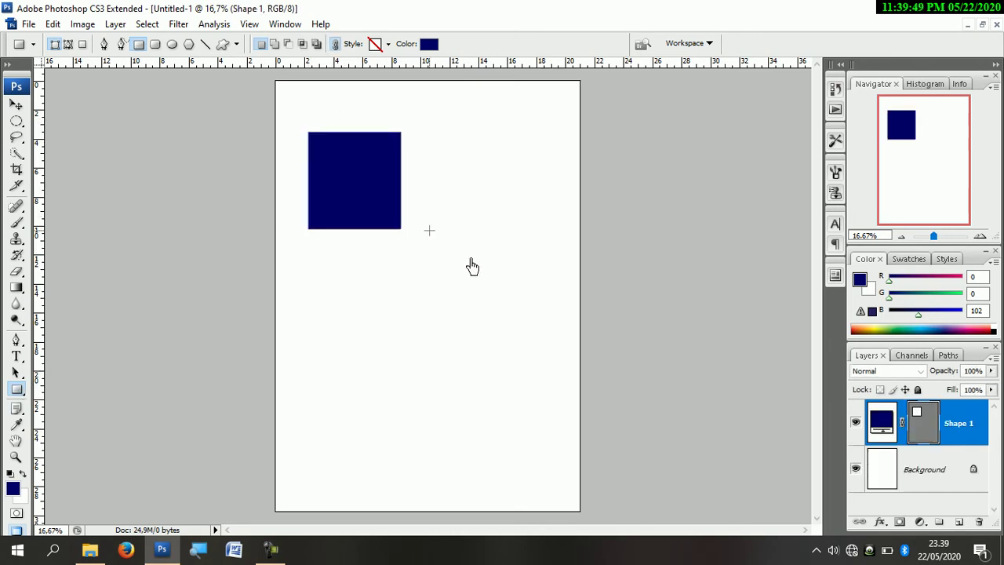
left_click_drag(437, 142, 555, 265)
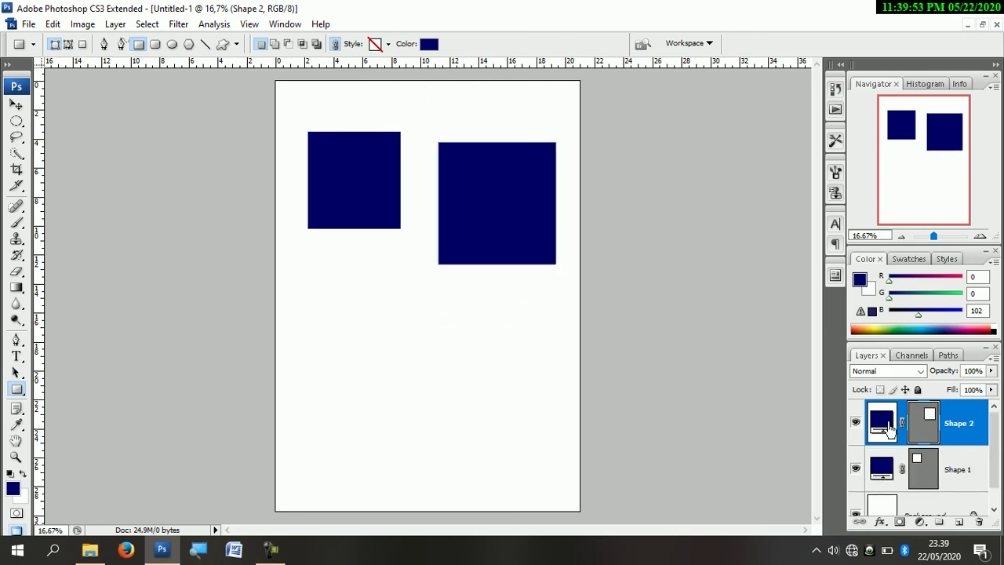
- Recolor the larger blue rectangle at the page's upper right to red cc0000
double_click(882, 424)
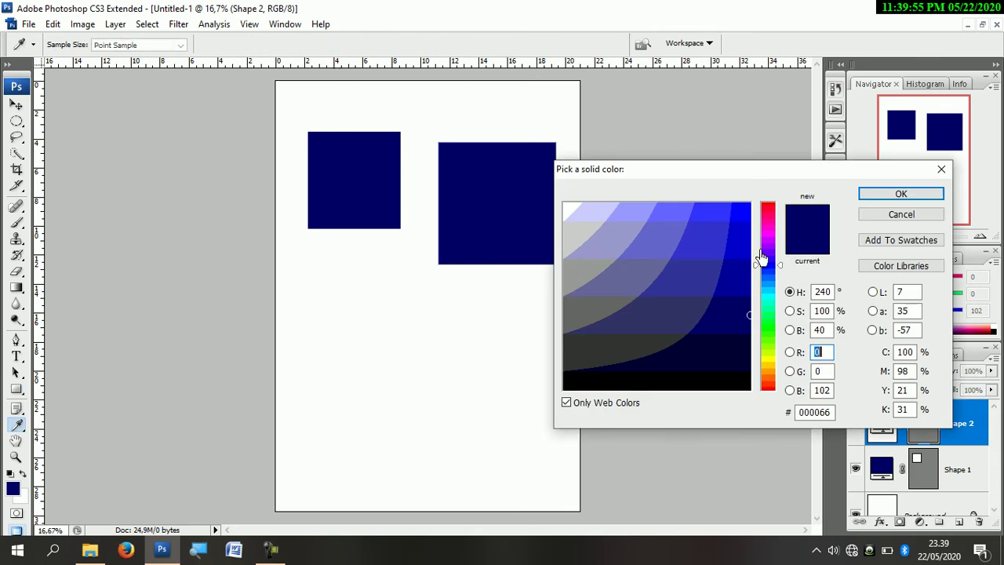
left_click(770, 211)
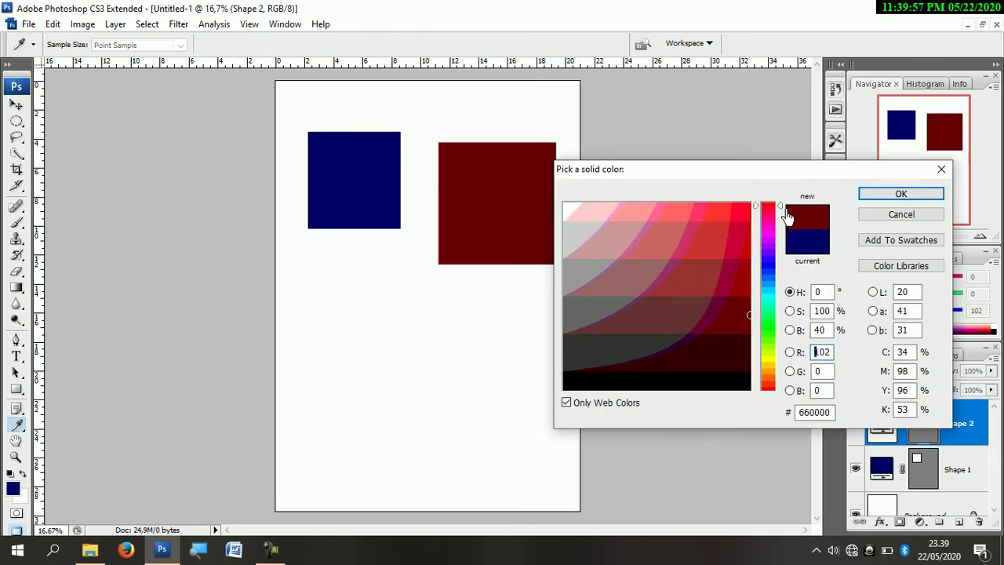
left_click(733, 221)
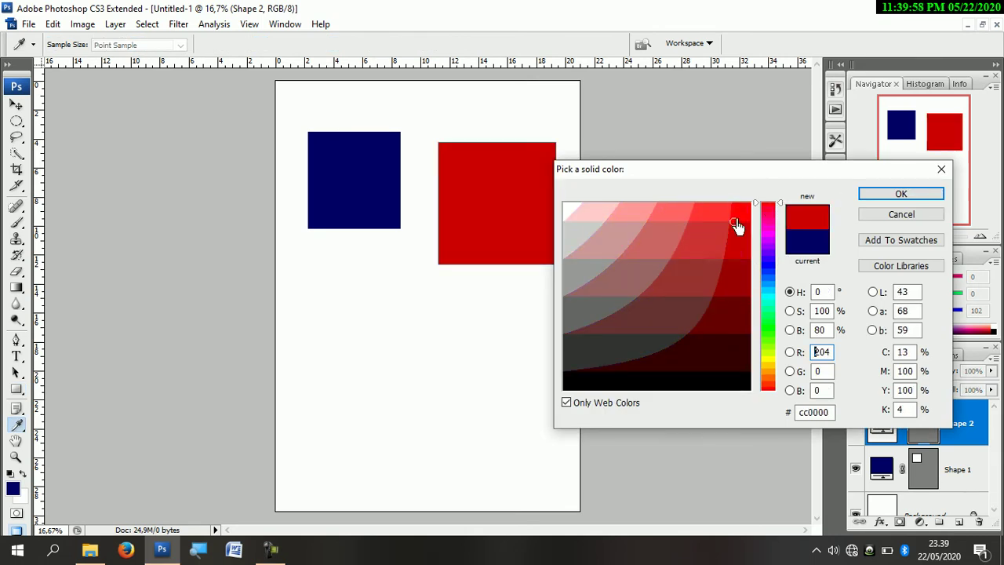
left_click(868, 194)
- Draw a third rectangle about 7 cm wide below the blue one and color it green 33cc00
left_click_drag(324, 268, 431, 377)
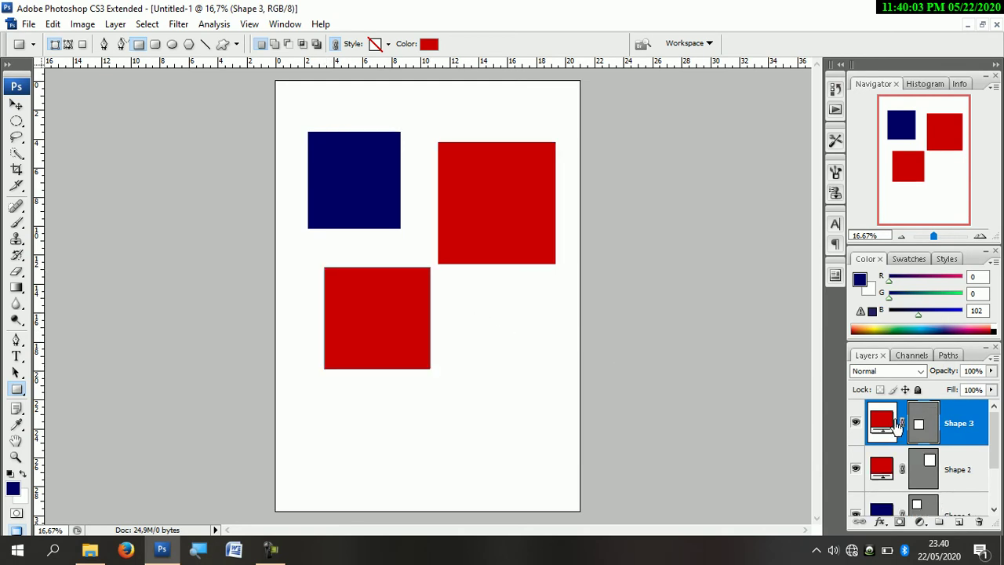
double_click(884, 422)
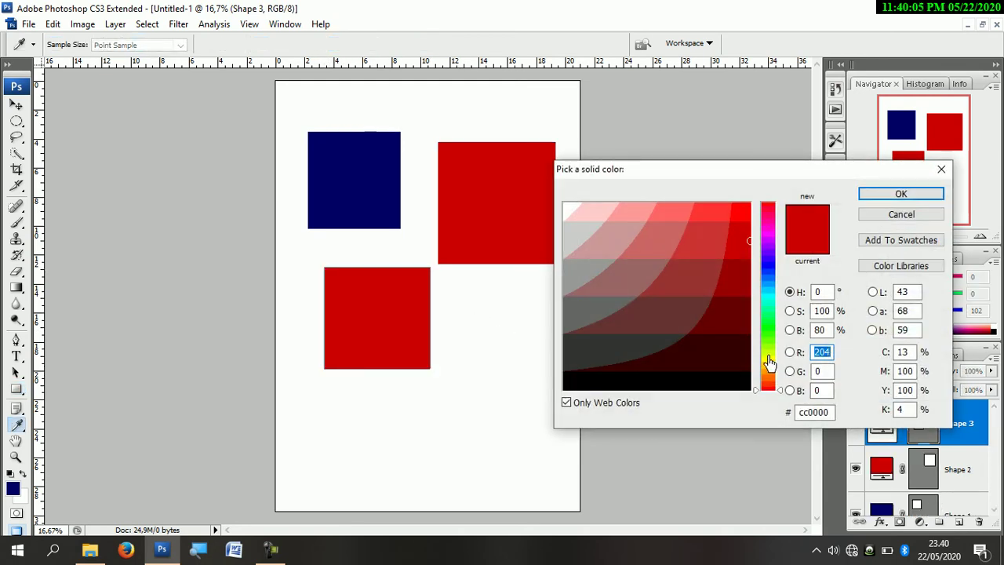
left_click(769, 340)
left_click(899, 195)
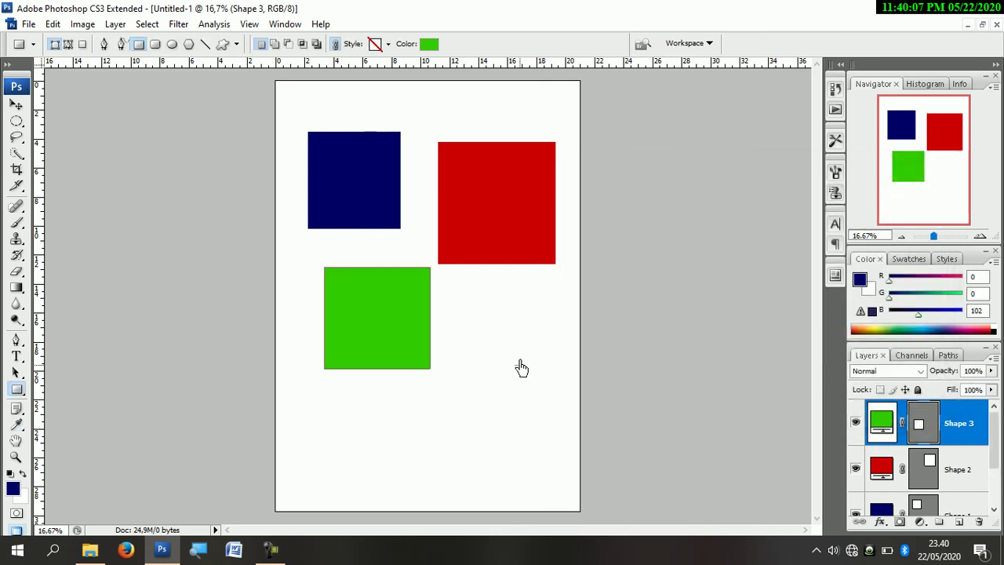
- Draw a fourth rectangle, about 6.5 by 8 cm, to the right of the green one and color it yellow ffff00
left_click_drag(466, 291, 558, 404)
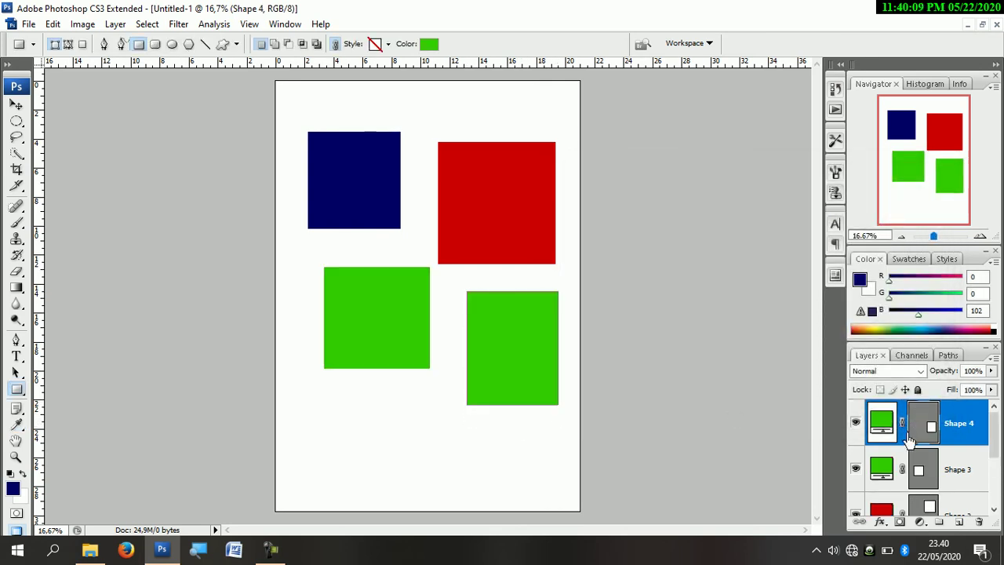
double_click(884, 422)
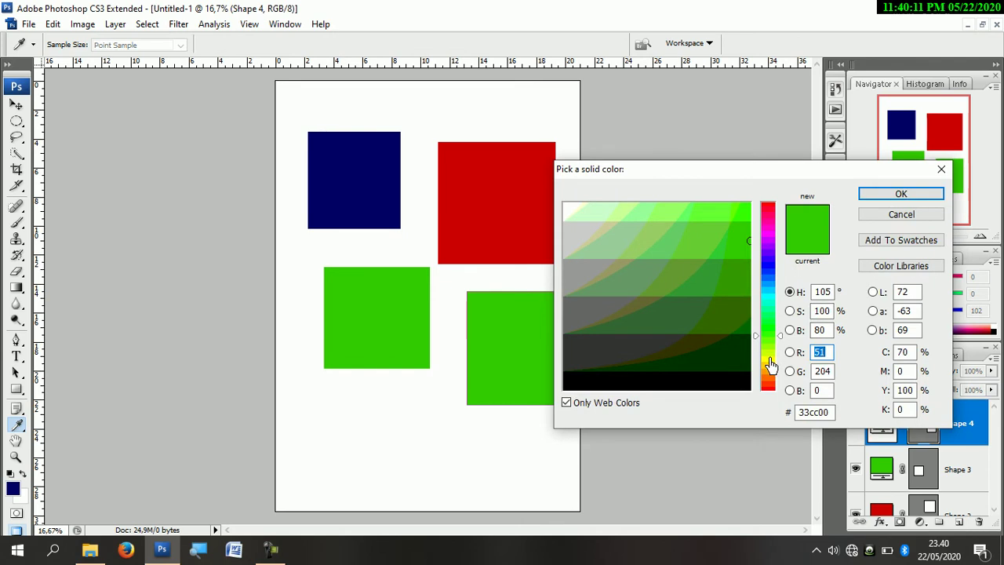
left_click(770, 359)
left_click(747, 208)
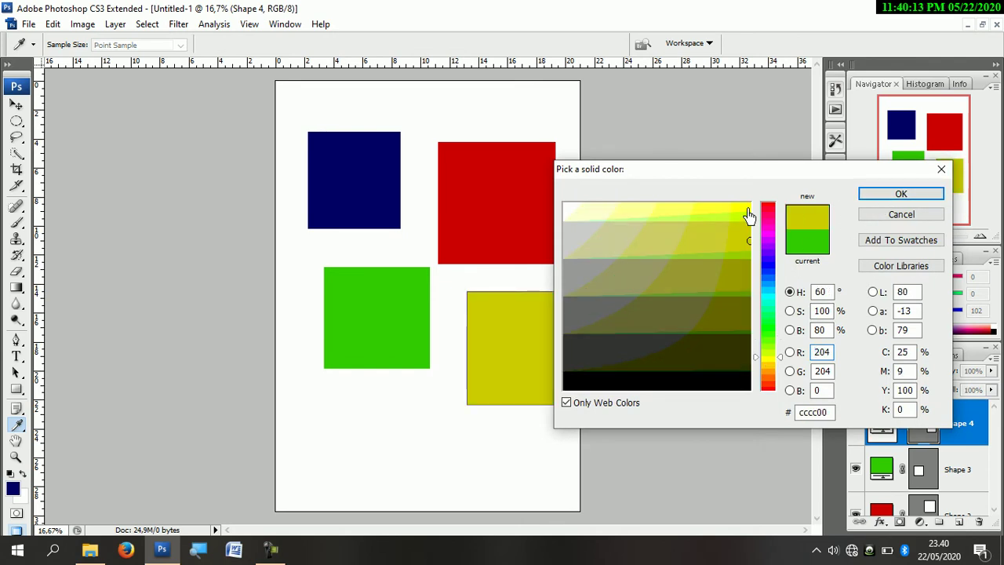
left_click(901, 194)
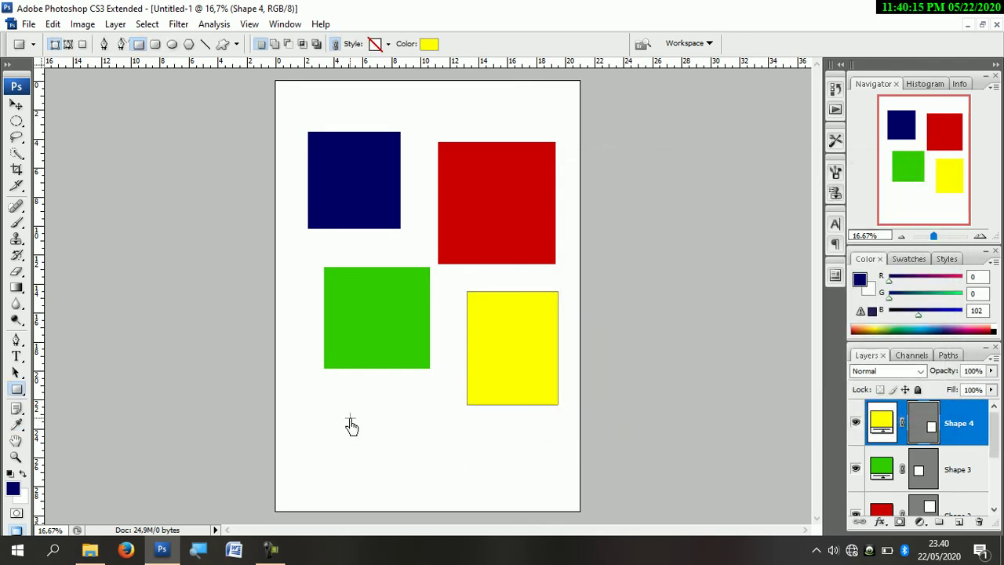
- Draw a fifth rectangle about 7.5 cm wide below the green one and color it black
mouse_move(312, 391)
left_mouse_down()
mouse_move(325, 414)
mouse_move(424, 481)
left_mouse_up()
double_click(880, 421)
left_click(720, 388)
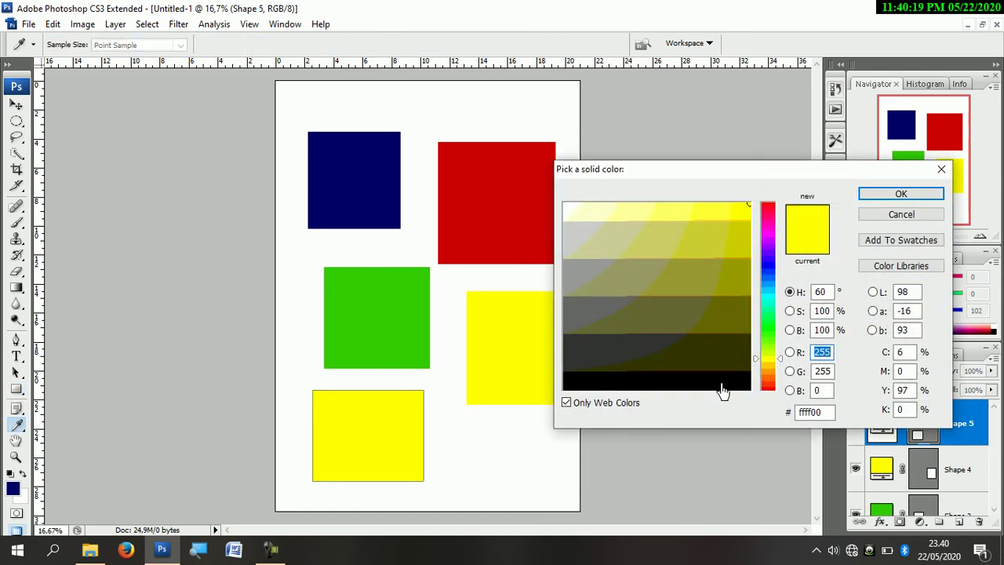
left_click(914, 194)
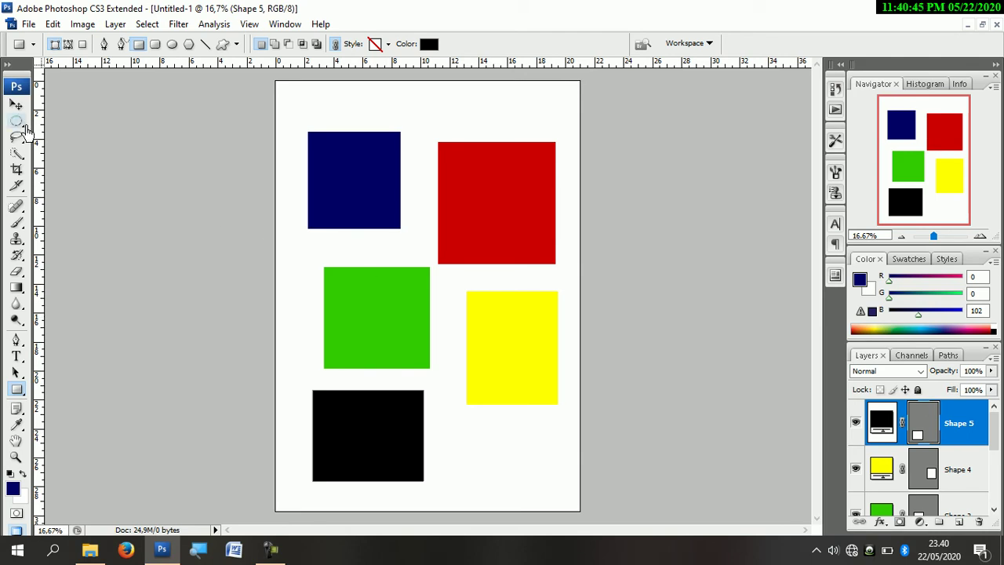
- Nudge the black rectangle slightly right with the Move tool, and move the blue rectangle to the page's top-left corner
left_click(17, 107)
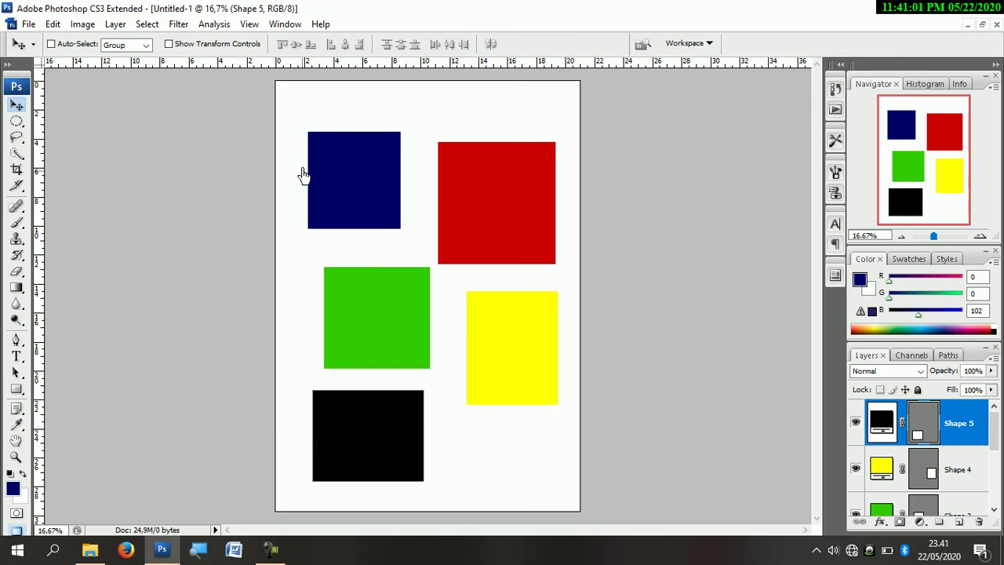
mouse_move(331, 180)
left_mouse_down()
mouse_move(332, 152)
mouse_move(332, 207)
mouse_move(352, 210)
mouse_move(340, 179)
left_mouse_up()
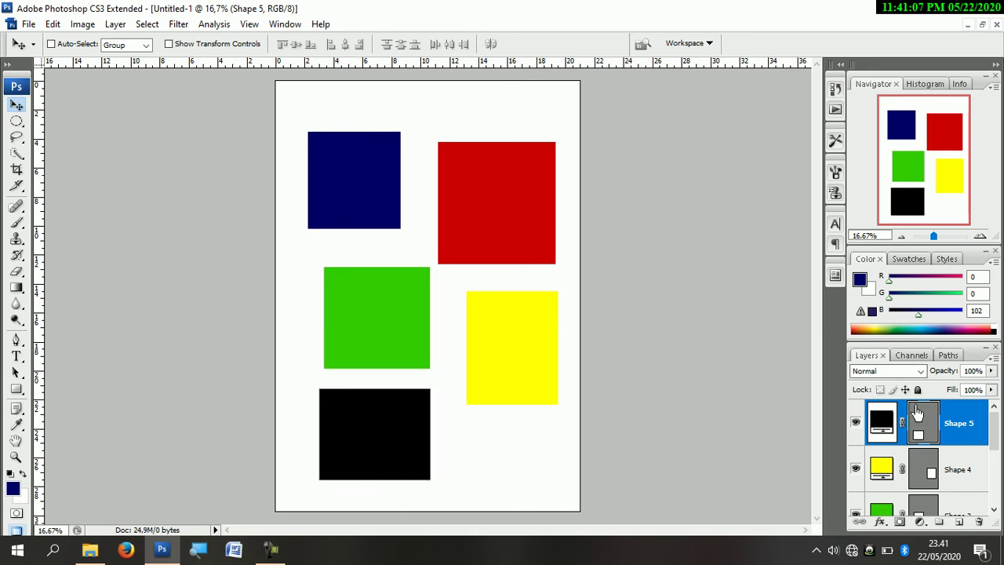
scroll(969, 469, "down", 3)
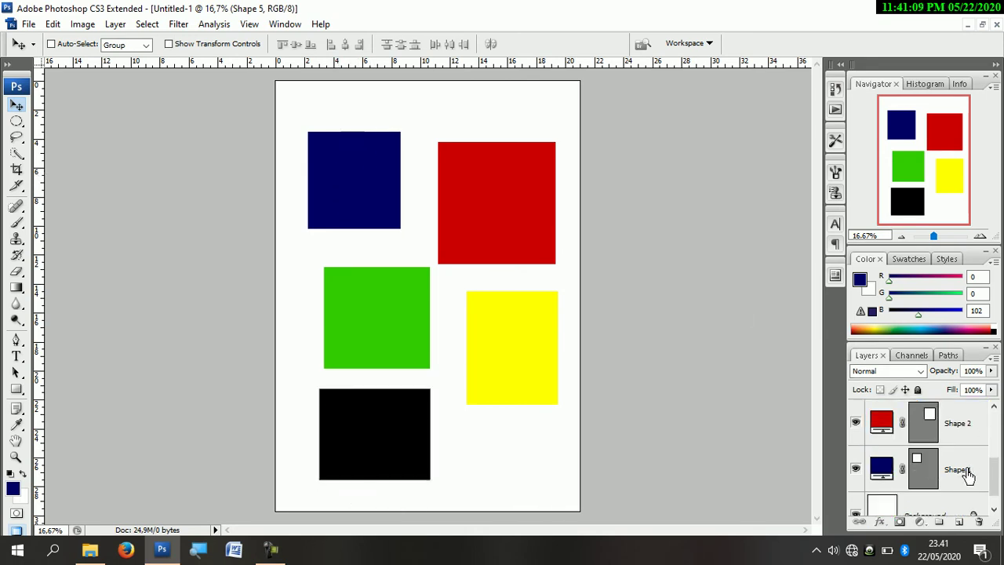
left_click(969, 469)
left_click_drag(355, 192, 332, 149)
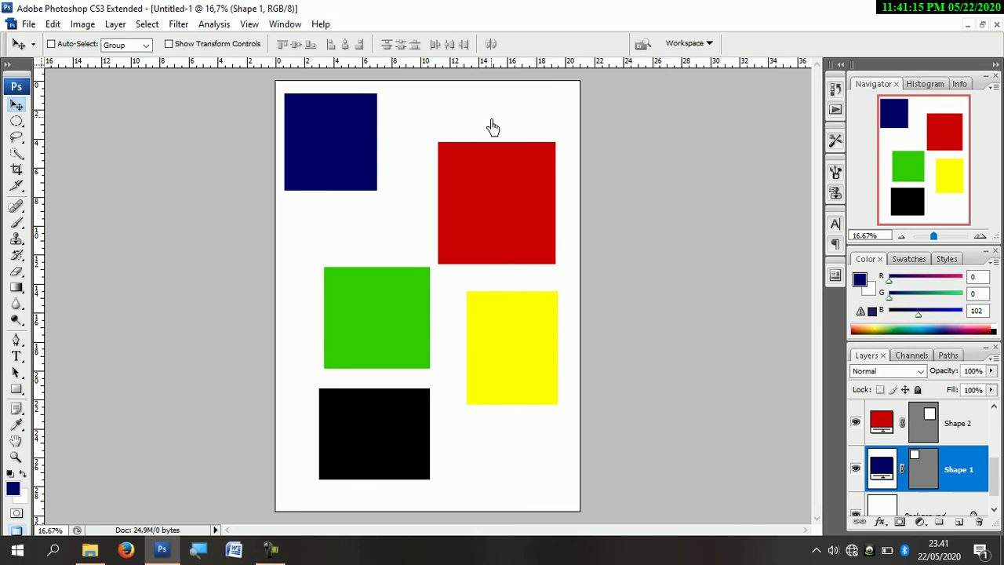
- Move the green rectangle to the top of the page, to the right of the blue one and level with it
mouse_move(406, 346)
left_mouse_down()
mouse_move(410, 262)
mouse_move(408, 345)
left_mouse_up()
scroll(968, 482, "up", 2)
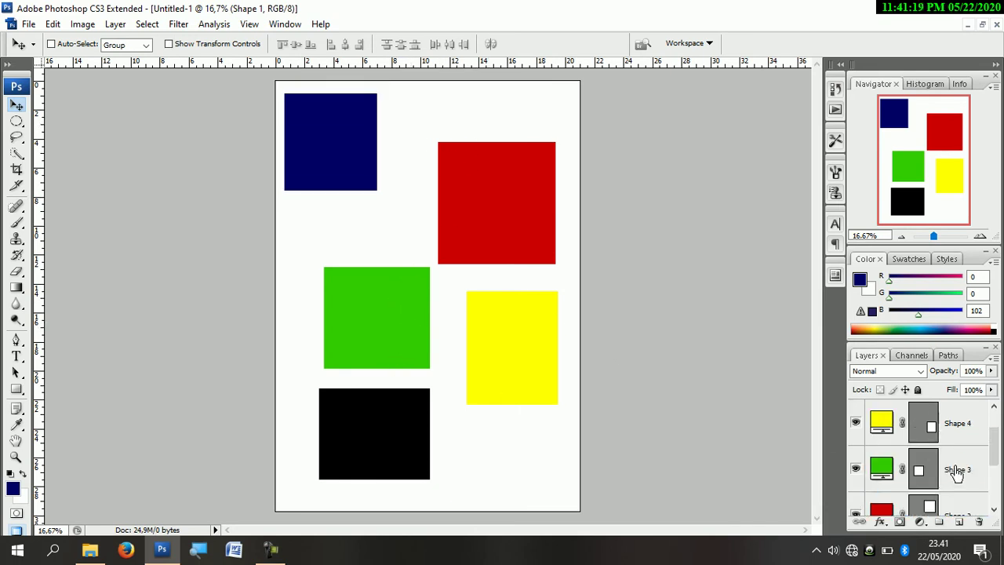
left_click(963, 464)
left_click_drag(400, 310, 483, 136)
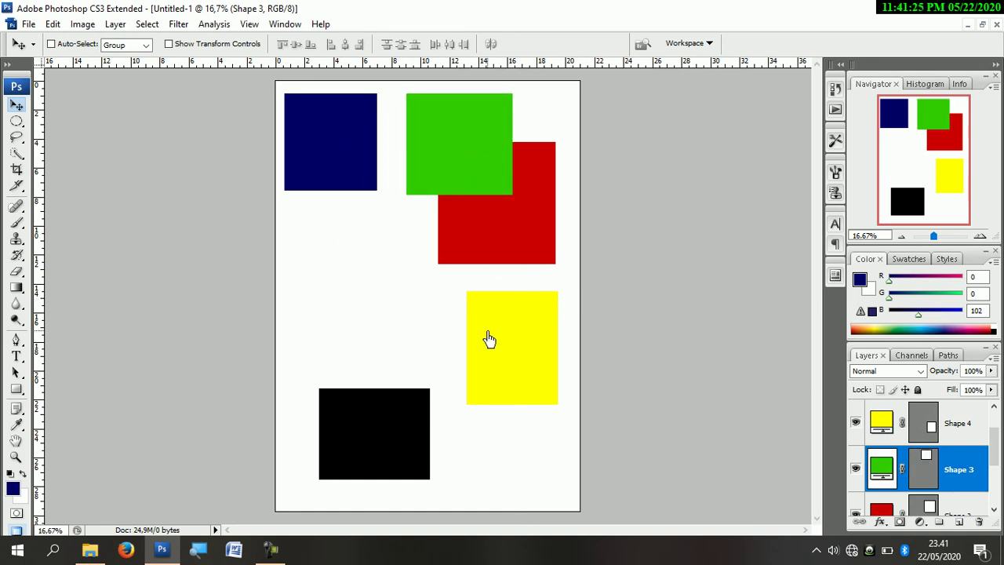
- Move the yellow rectangle below the blue one, and the red rectangle below the green one
left_click(964, 438)
left_click_drag(523, 338, 341, 254)
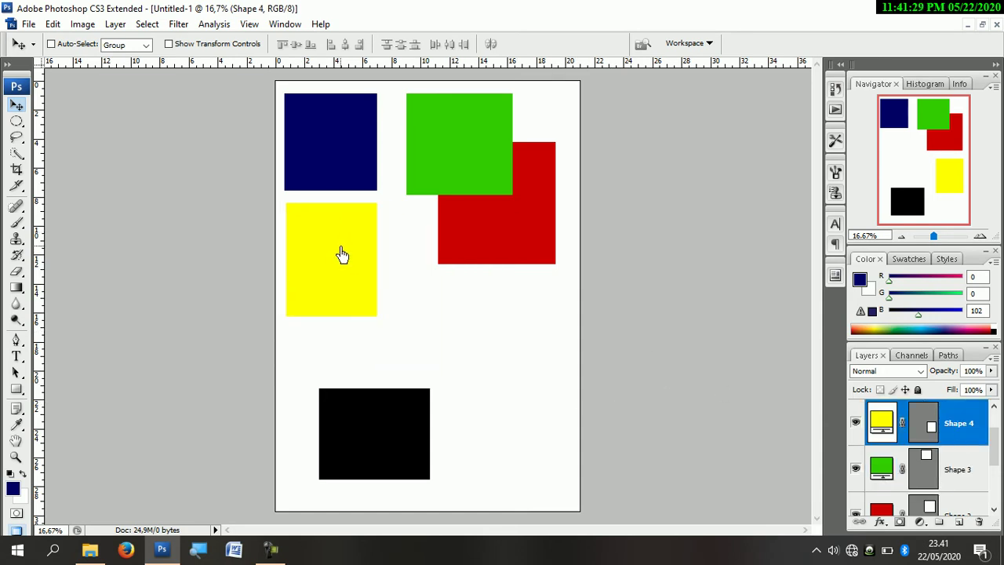
left_click_drag(529, 240, 478, 287)
left_click(960, 511)
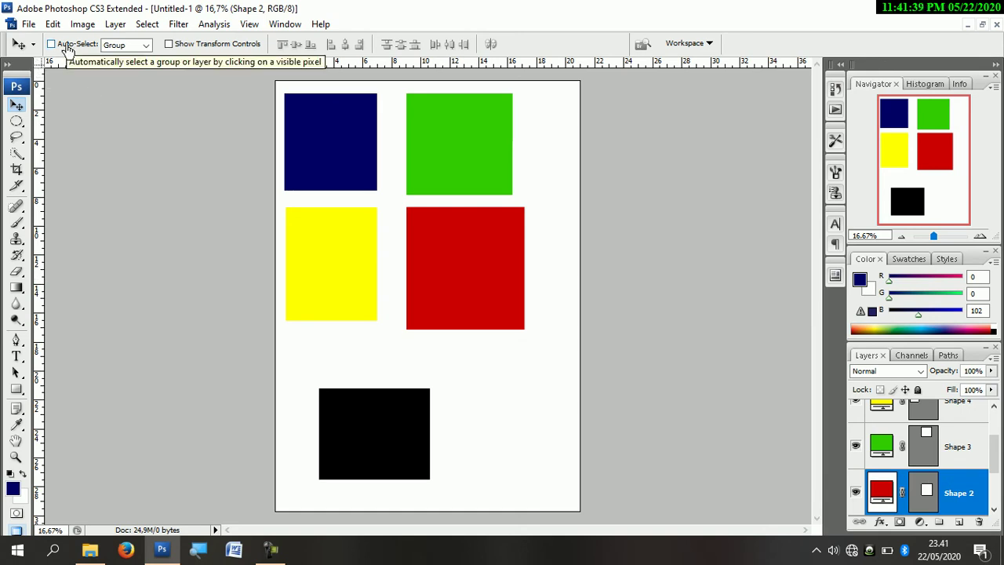
- Turn on Auto-Select for the Move tool, and move the black rectangle below the yellow one and the red rectangle slightly down and right
left_click(68, 50)
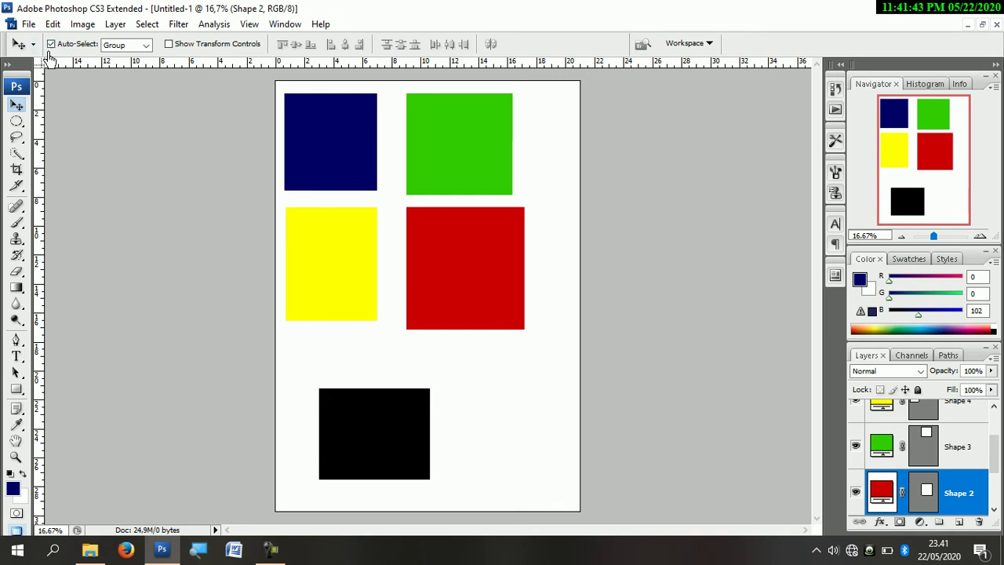
left_click_drag(397, 412, 364, 366)
left_click_drag(451, 260, 467, 292)
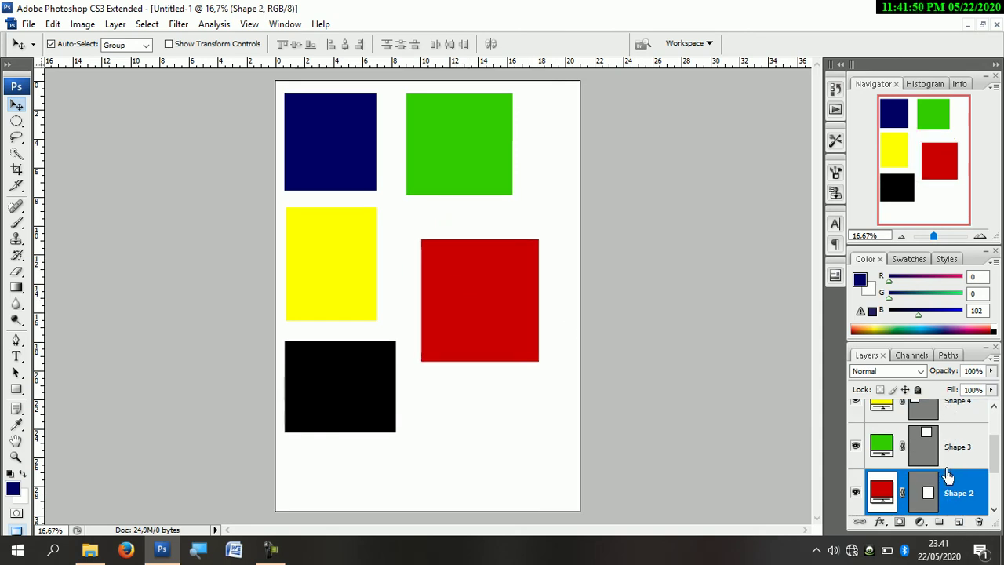
- Recolor the green rectangle to cc0000 by sampling the color of the red rectangle
double_click(882, 447)
left_click(478, 324)
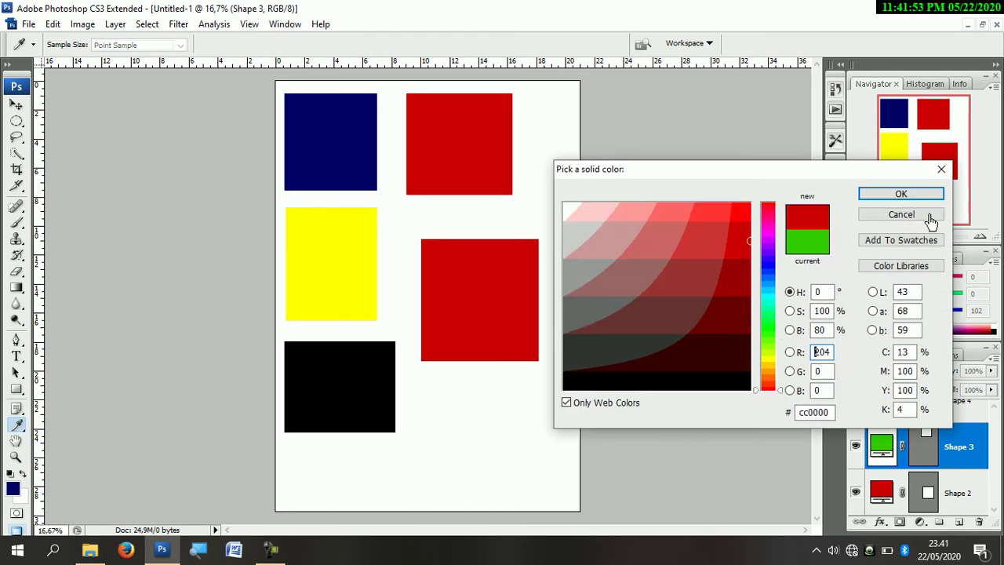
left_click(901, 194)
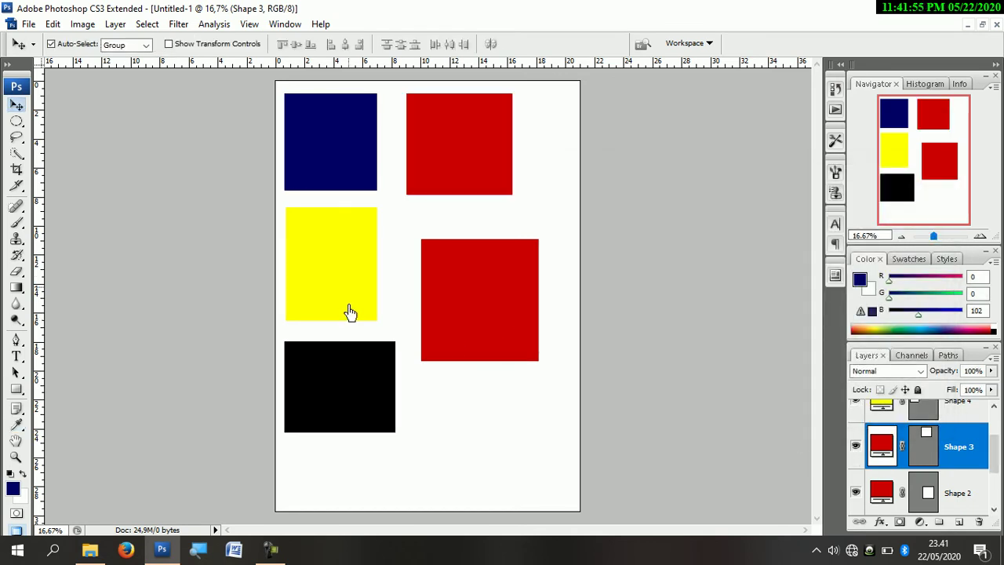
- Recolor the yellow rectangle to cc0000 by sampling the color of the large red rectangle
double_click(880, 449)
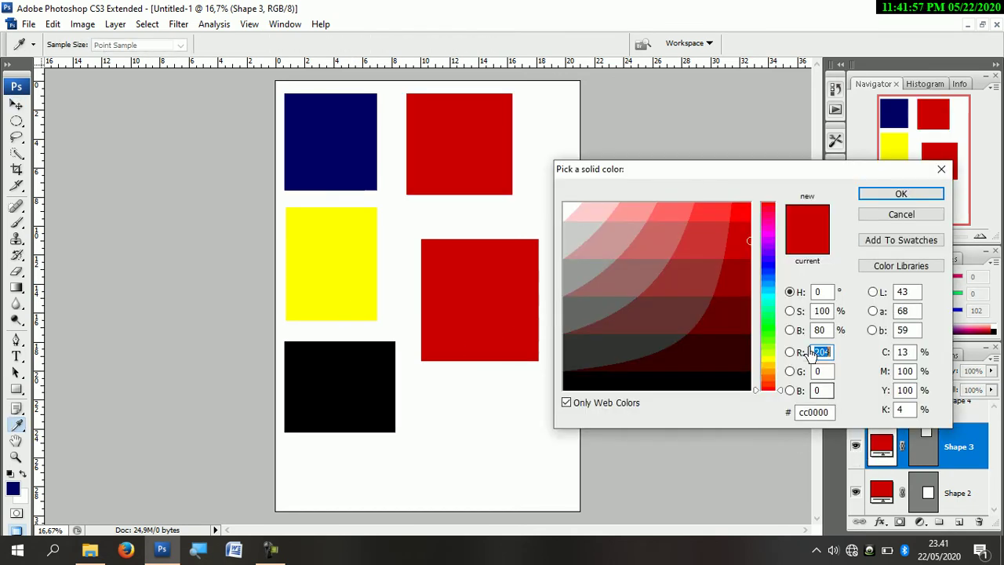
left_click(900, 193)
left_click(349, 249)
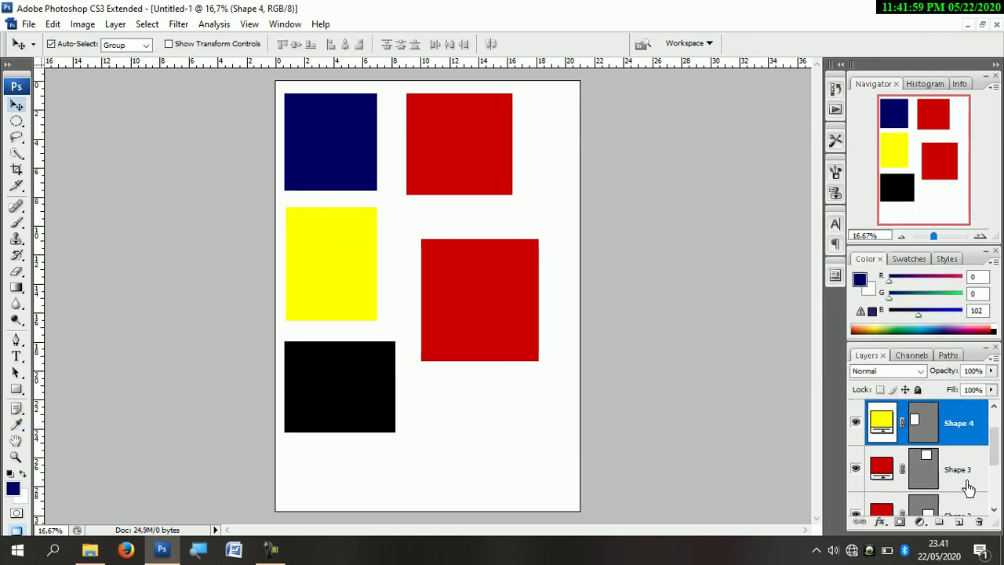
double_click(882, 425)
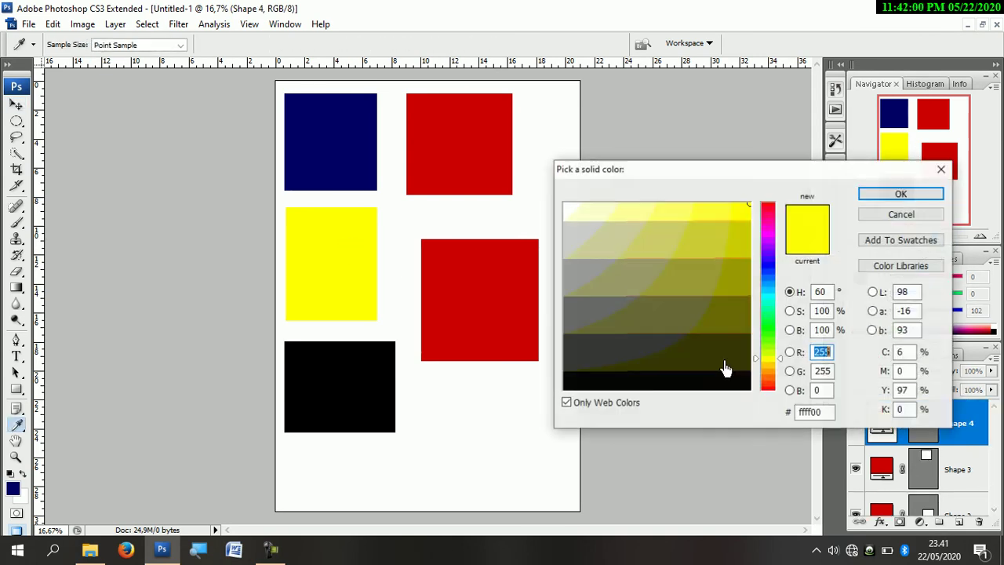
left_click(456, 262)
left_click(880, 194)
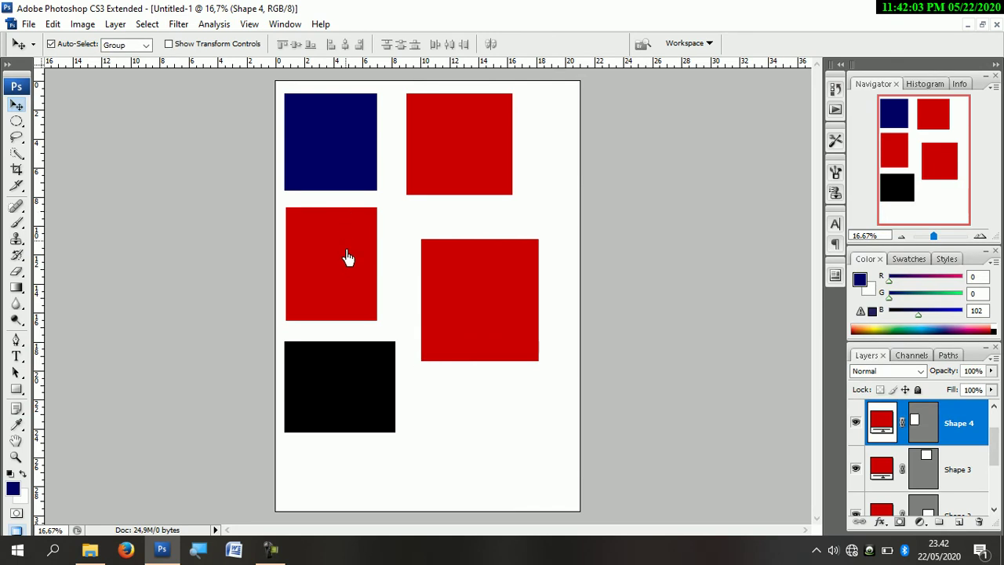
- Turn off Auto-Select and shift the Shape 3 and Shape 2 rectangles slightly down and right, choosing each one's layer first
left_click(60, 44)
left_click(952, 470)
mouse_move(474, 298)
left_mouse_down()
mouse_move(464, 336)
mouse_move(477, 295)
left_mouse_up()
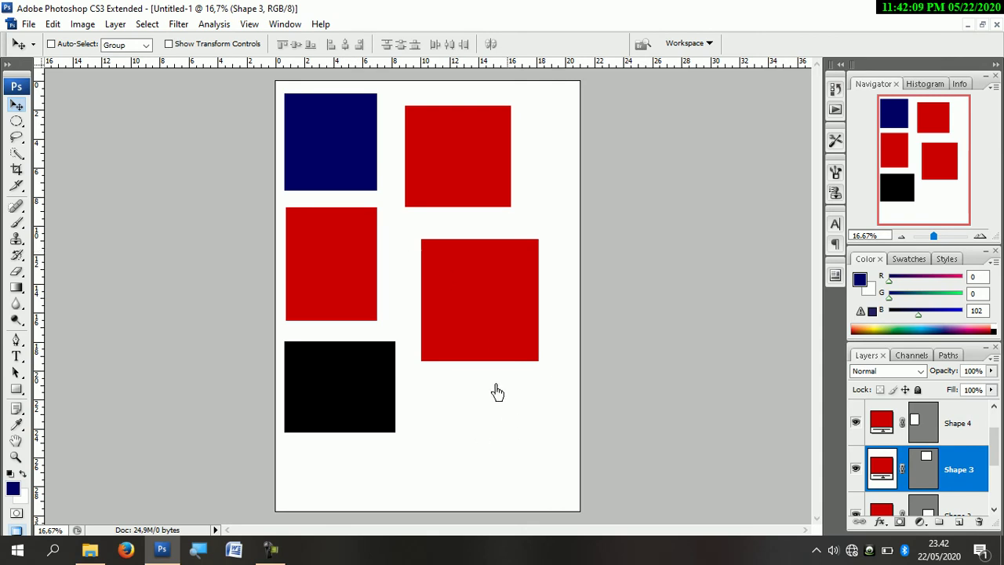
left_click(963, 513)
left_click_drag(342, 269, 358, 286)
left_click(962, 445)
mouse_move(454, 193)
left_mouse_down()
mouse_move(470, 225)
mouse_move(467, 193)
left_mouse_up()
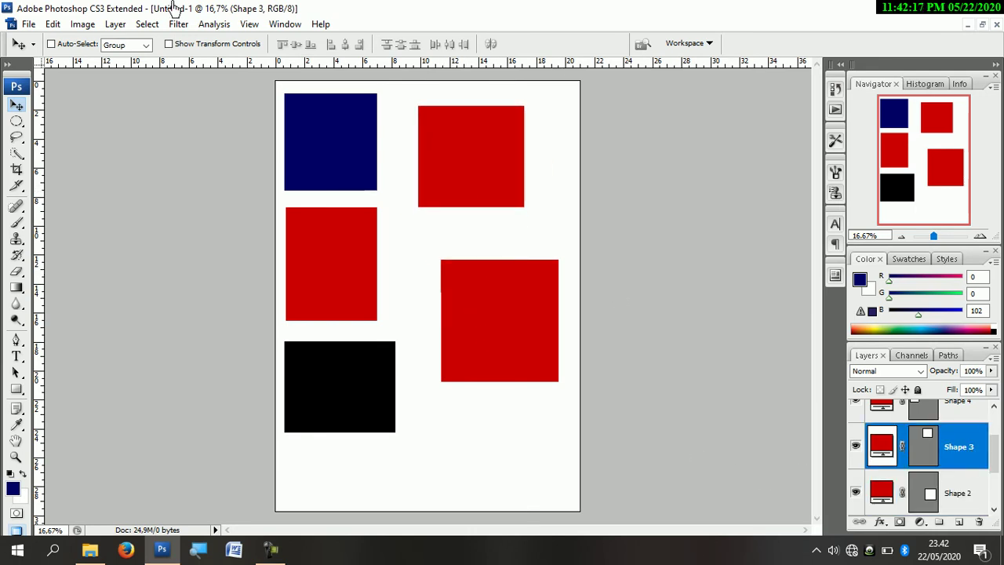
- Turn on Auto-Select and arrange the red rectangles: Shape 2 below the blue one, Shape 3 right of the blue one, Shape 4 right of Shape 2
left_click(76, 49)
left_click_drag(316, 259, 496, 430)
left_click_drag(473, 308, 316, 256)
left_click_drag(430, 179, 419, 155)
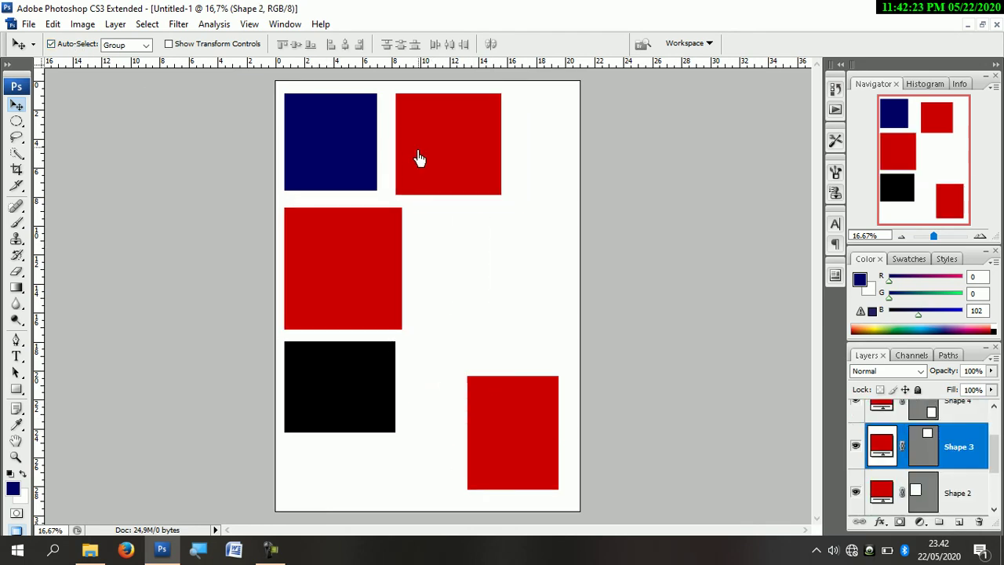
left_click_drag(527, 402, 470, 236)
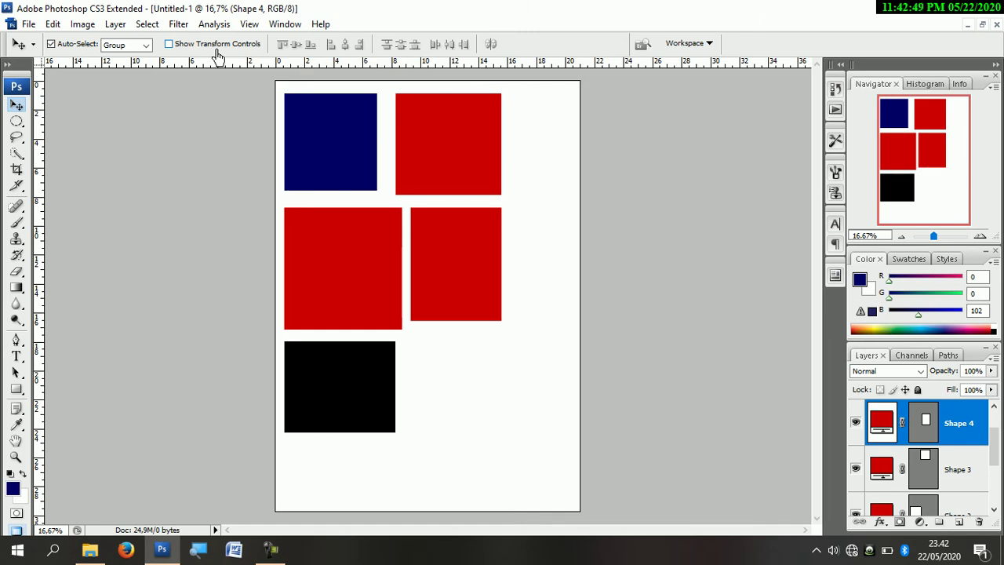
- Show the Move tool's transform controls and move the blue rectangle to the right of the black one
left_click(169, 43)
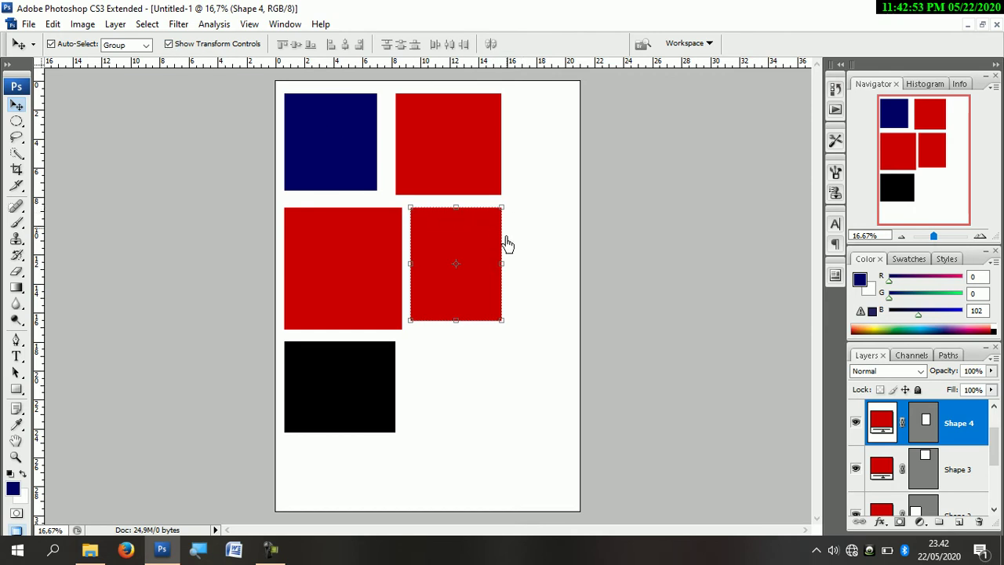
left_click(351, 152)
left_click_drag(359, 139, 498, 389)
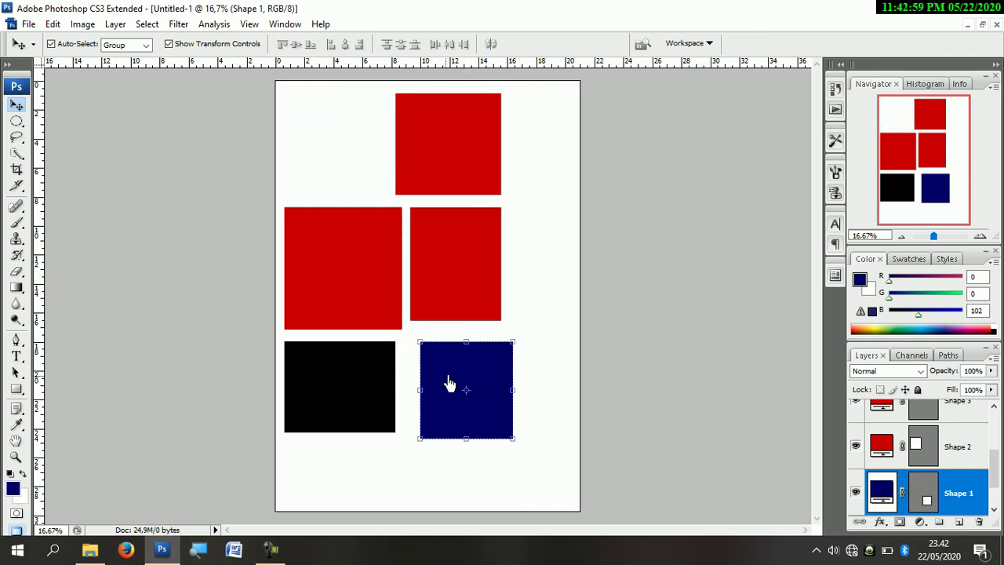
- Examine the blue rectangle and its transform handles at several magnifications
scroll(470, 383, "up", 5)
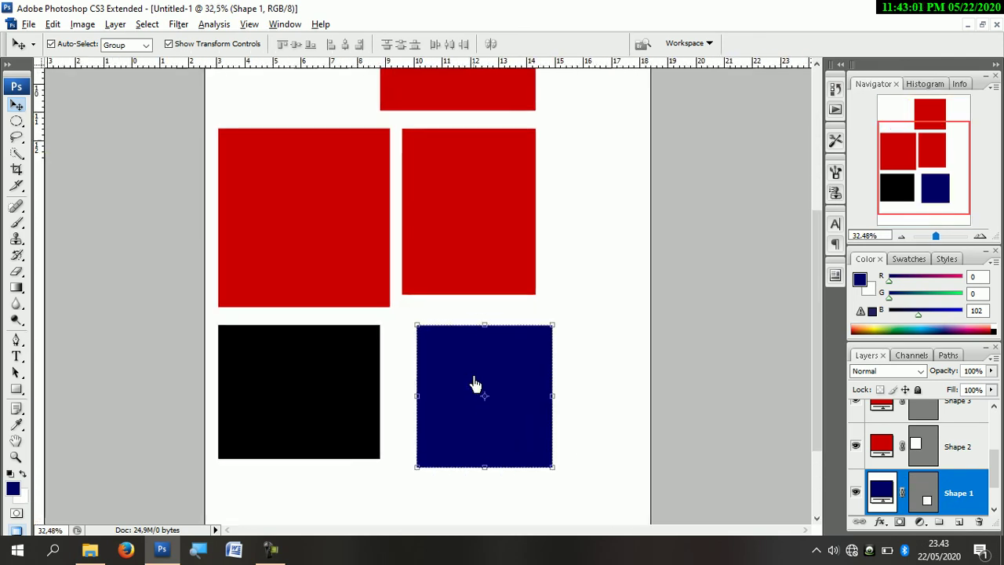
scroll(474, 383, "down", 2)
left_click_drag(936, 235, 935, 241)
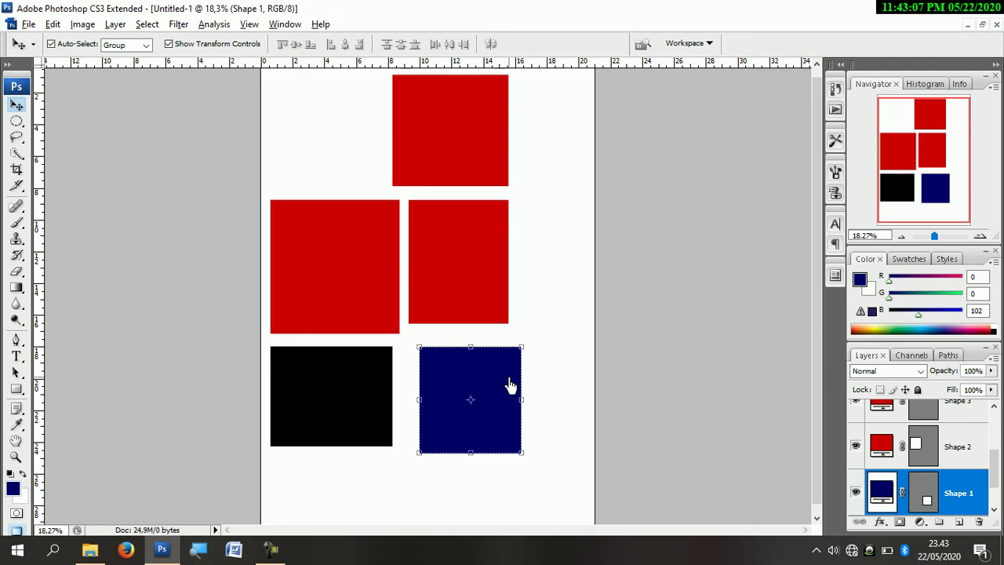
scroll(506, 396, "up", 3)
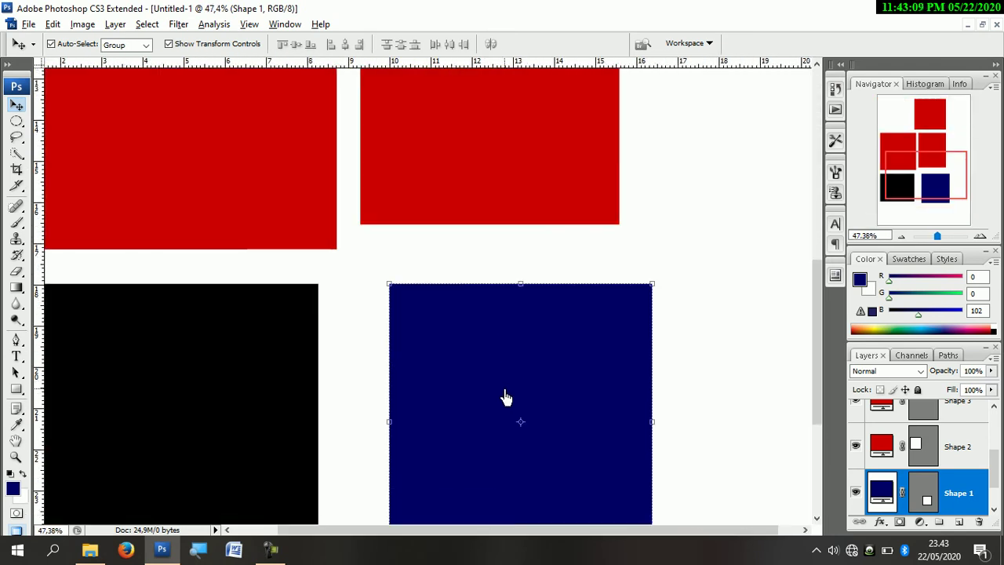
scroll(506, 397, "down", 2)
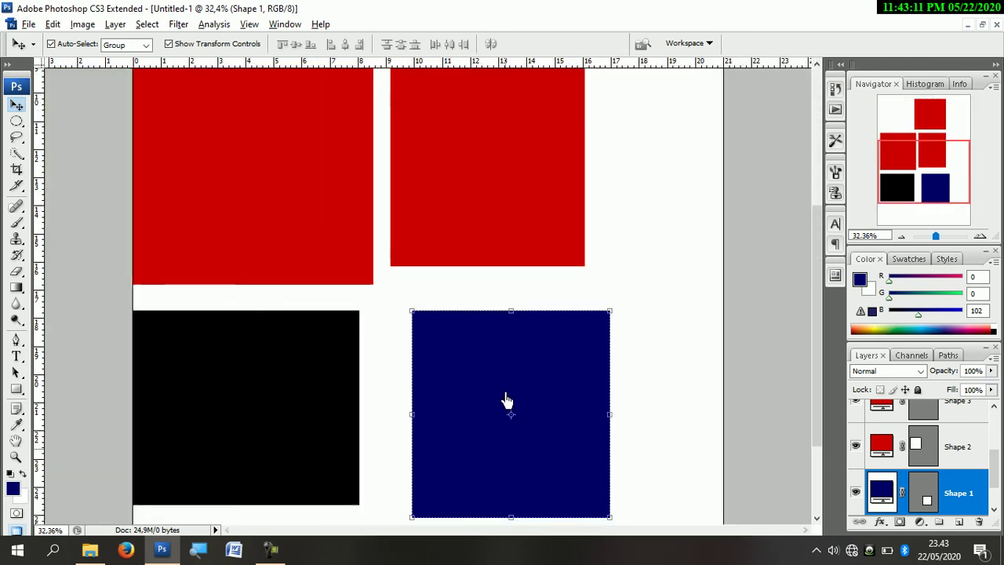
scroll(506, 400, "down", 1)
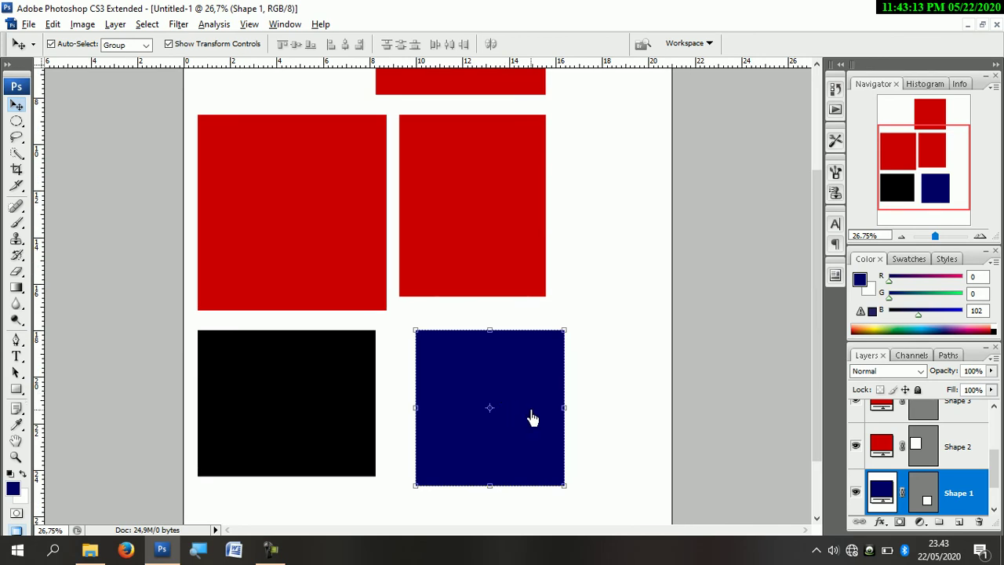
scroll(527, 414, "up", 1)
scroll(530, 414, "up", 1)
left_click_drag(938, 234, 935, 242)
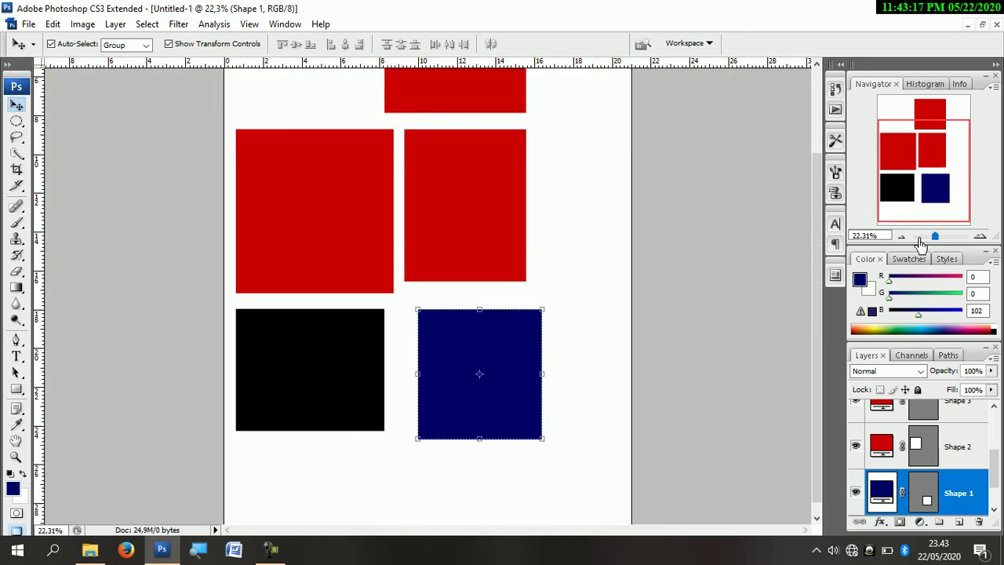
key("ctrl+plus")
key("ctrl+plus")
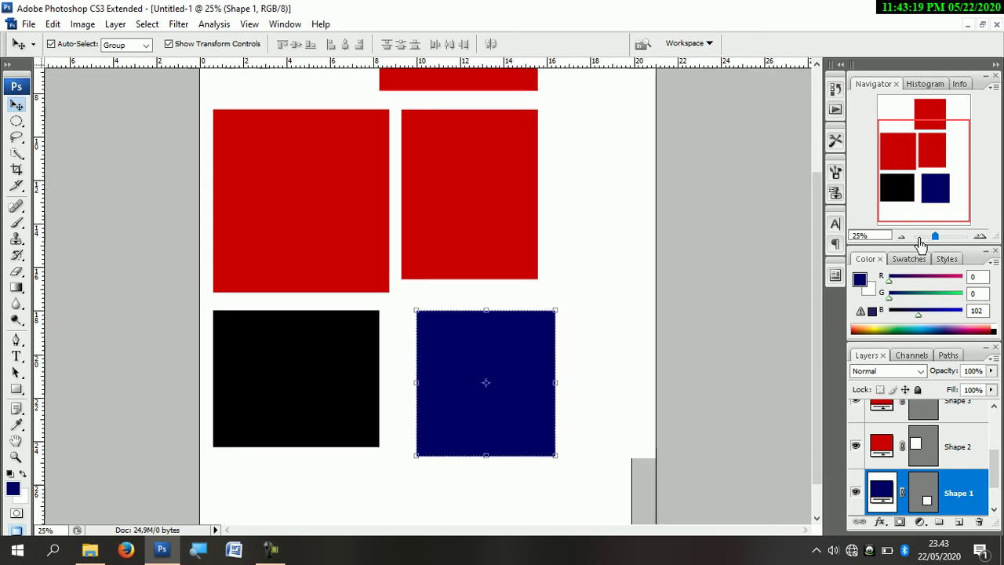
key("ctrl+minus")
key("ctrl+minus")
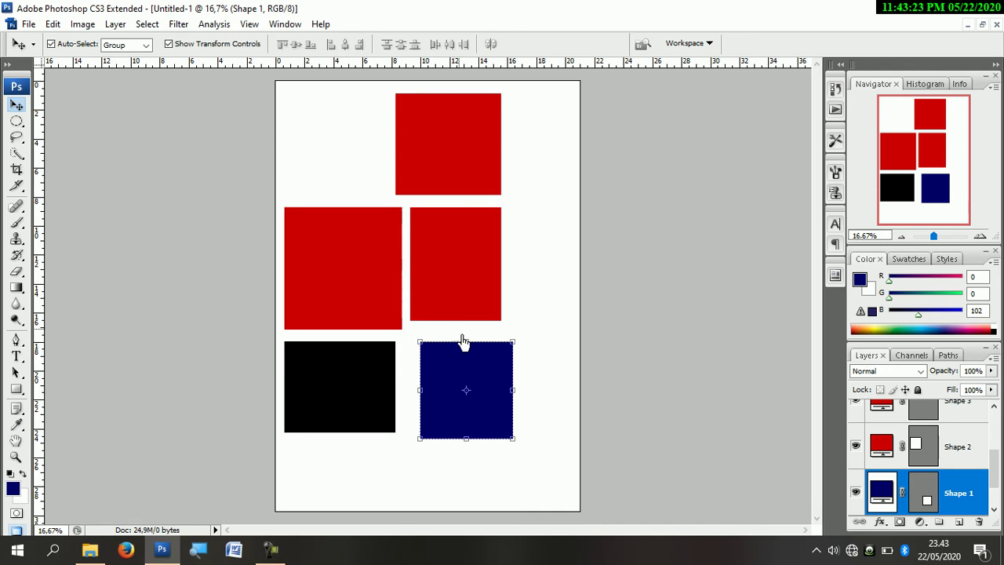
- Resize the blue rectangle freely from its upper-right corner to about 107.4% width and 101.8% height, and apply the transform
scroll(492, 396, "up", 5)
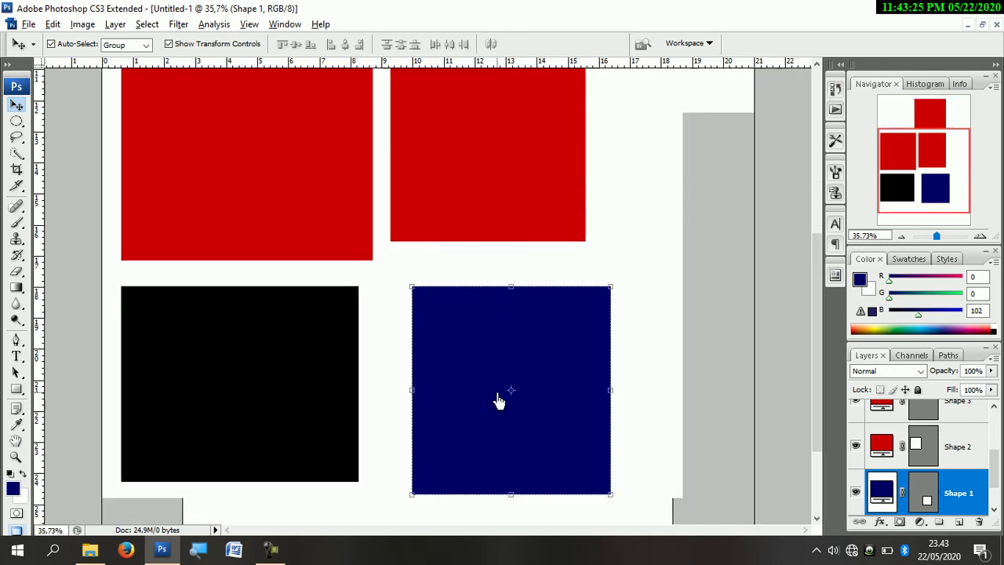
left_click_drag(812, 332, 816, 373)
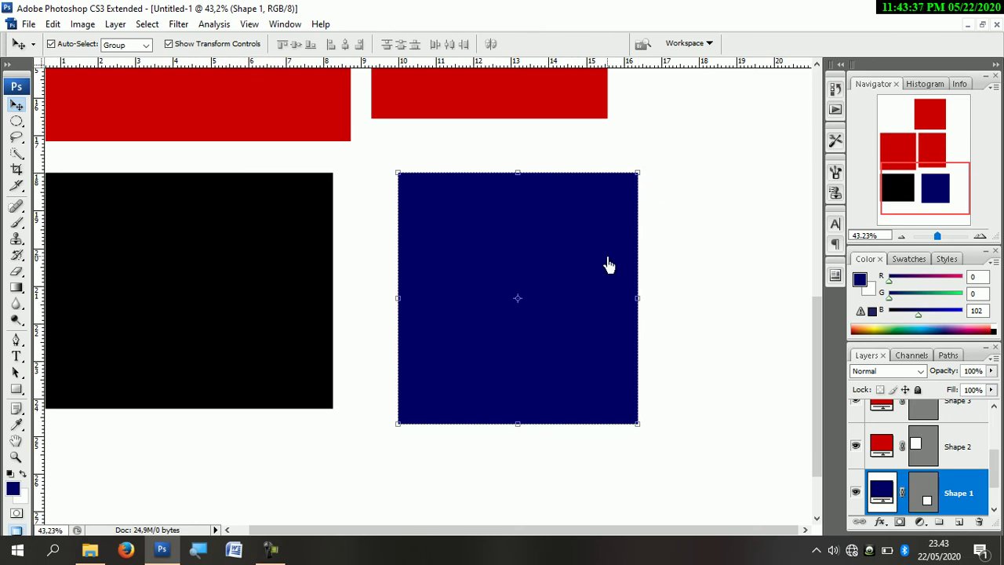
mouse_move(521, 176)
left_mouse_down()
mouse_move(524, 333)
mouse_move(520, 191)
mouse_move(533, 185)
left_mouse_up()
left_click_drag(634, 191, 590, 227)
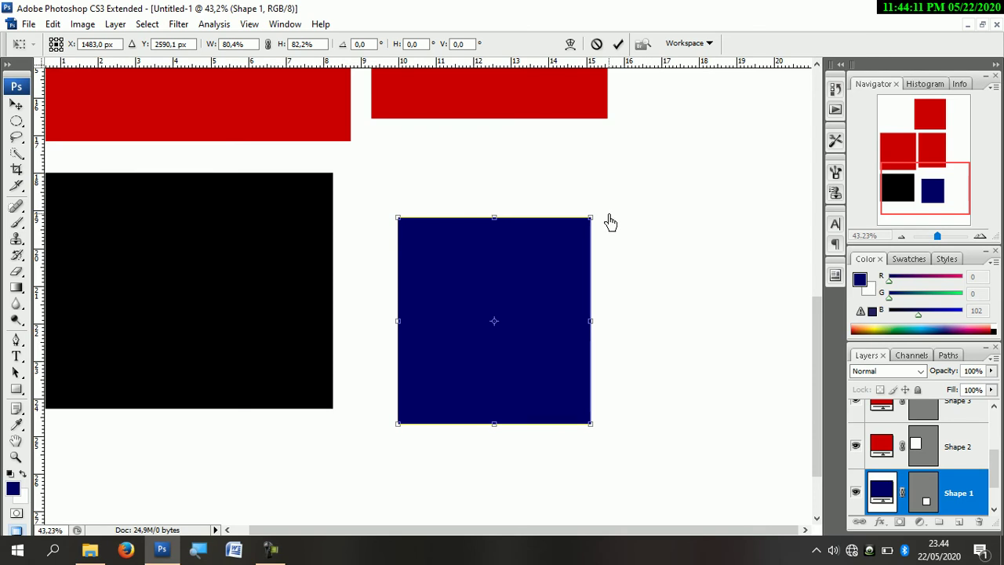
mouse_move(592, 224)
left_mouse_down()
mouse_move(463, 374)
mouse_move(541, 271)
mouse_move(636, 200)
mouse_move(484, 358)
mouse_move(601, 225)
mouse_move(585, 254)
mouse_move(520, 312)
mouse_move(645, 195)
mouse_move(448, 354)
mouse_move(641, 222)
mouse_move(563, 289)
mouse_move(666, 195)
mouse_move(585, 305)
mouse_move(477, 217)
mouse_move(574, 255)
mouse_move(416, 303)
mouse_move(622, 223)
mouse_move(488, 381)
mouse_move(593, 228)
mouse_move(607, 226)
left_mouse_up()
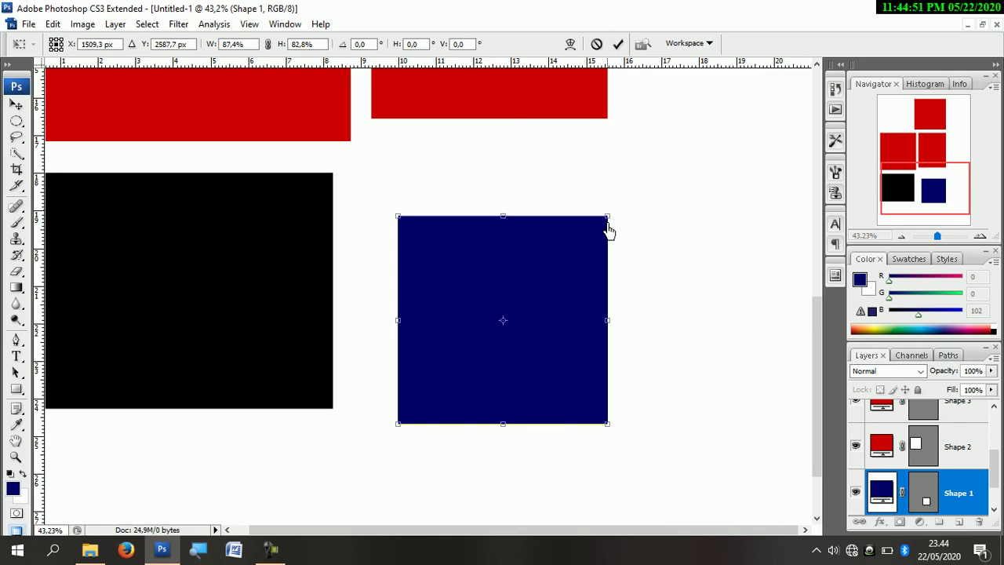
left_click_drag(608, 216, 687, 251)
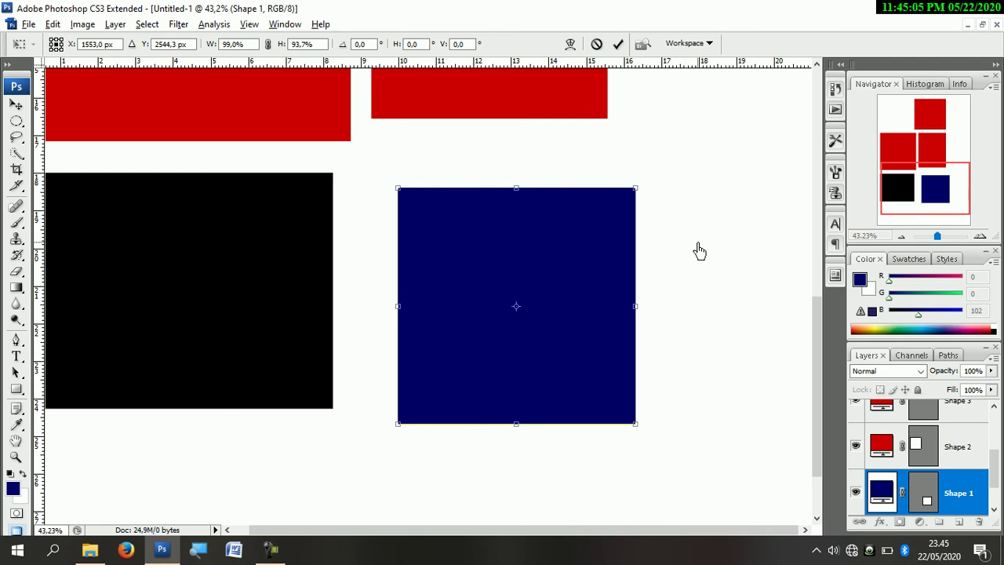
mouse_move(628, 199)
left_mouse_down()
mouse_move(554, 300)
mouse_move(683, 152)
mouse_move(578, 291)
mouse_move(741, 164)
mouse_move(641, 249)
mouse_move(659, 227)
mouse_move(634, 244)
mouse_move(661, 207)
mouse_move(583, 278)
mouse_move(600, 226)
mouse_move(641, 207)
mouse_move(603, 258)
mouse_move(642, 202)
left_mouse_up()
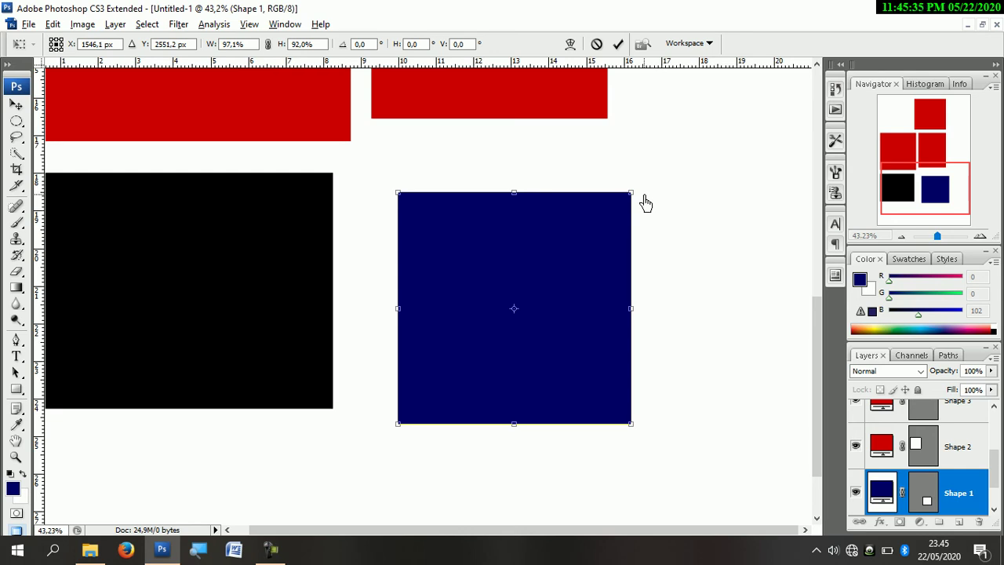
left_click_drag(632, 193, 603, 220)
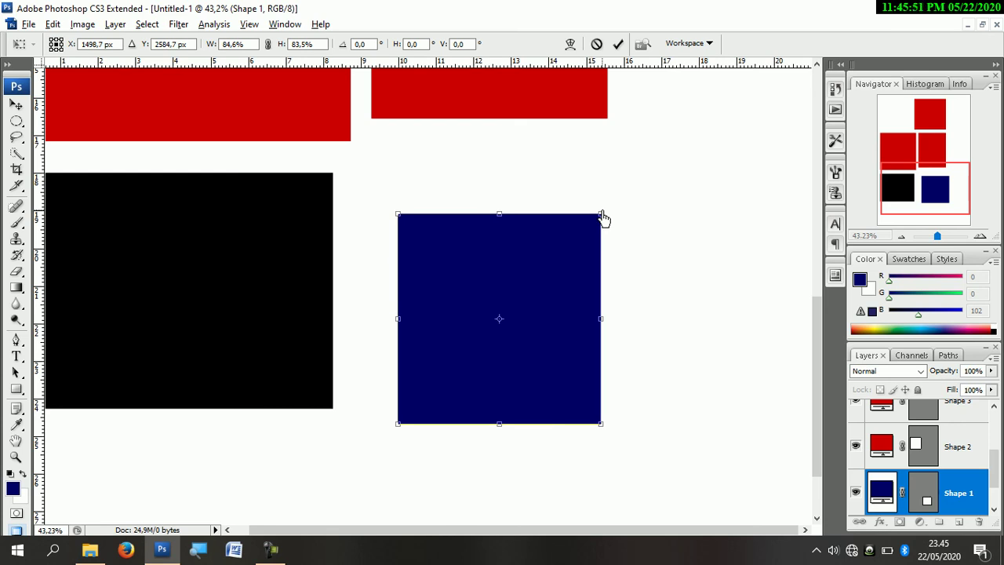
left_click_drag(603, 220, 605, 218)
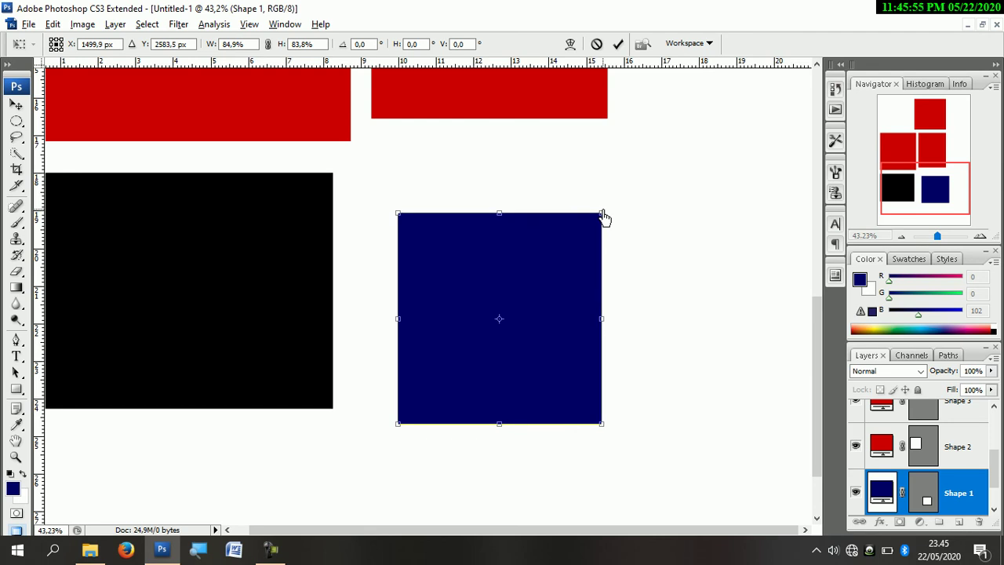
left_click_drag(604, 217, 566, 227)
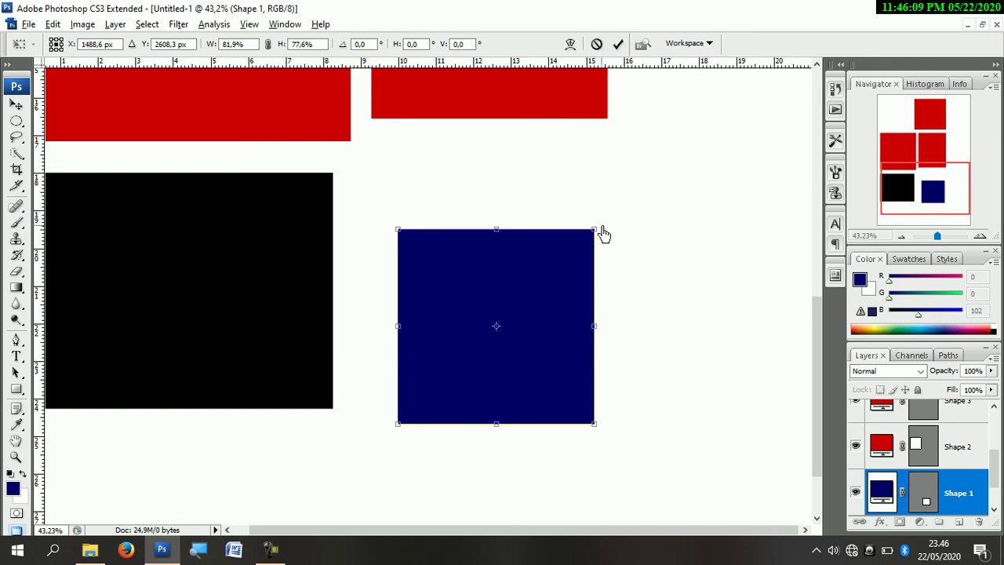
left_click_drag(601, 237, 678, 242)
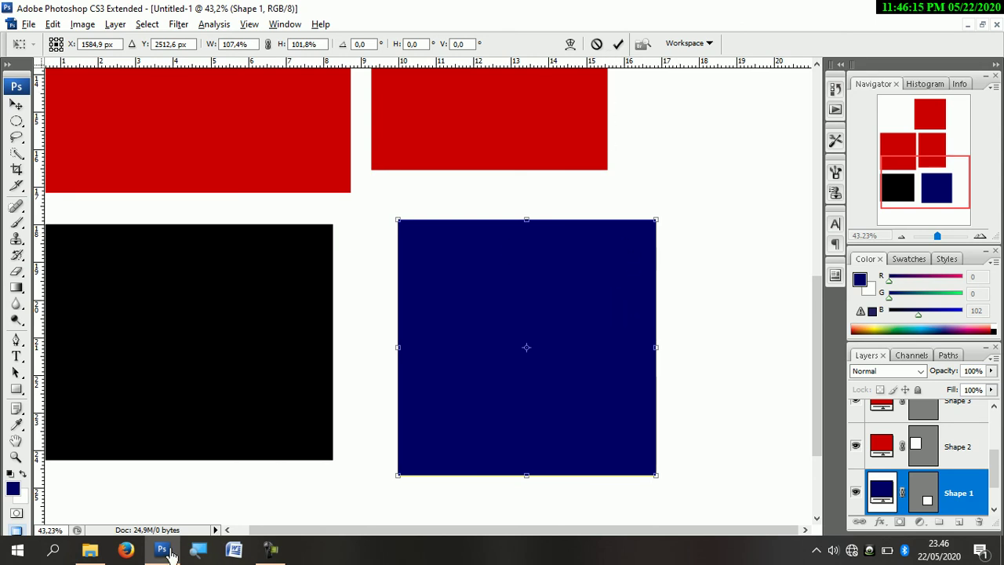
left_click(618, 46)
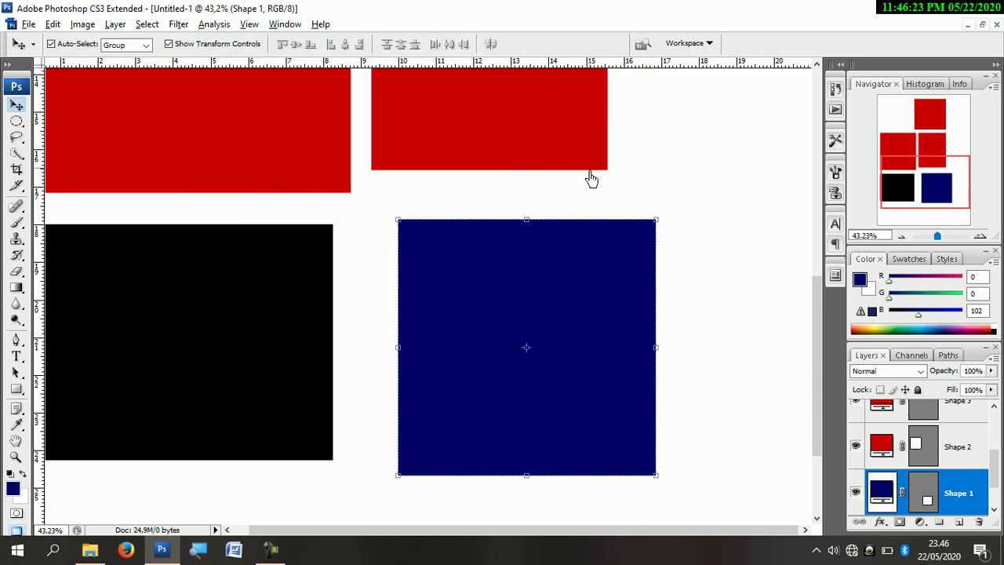
key("ctrl+t")
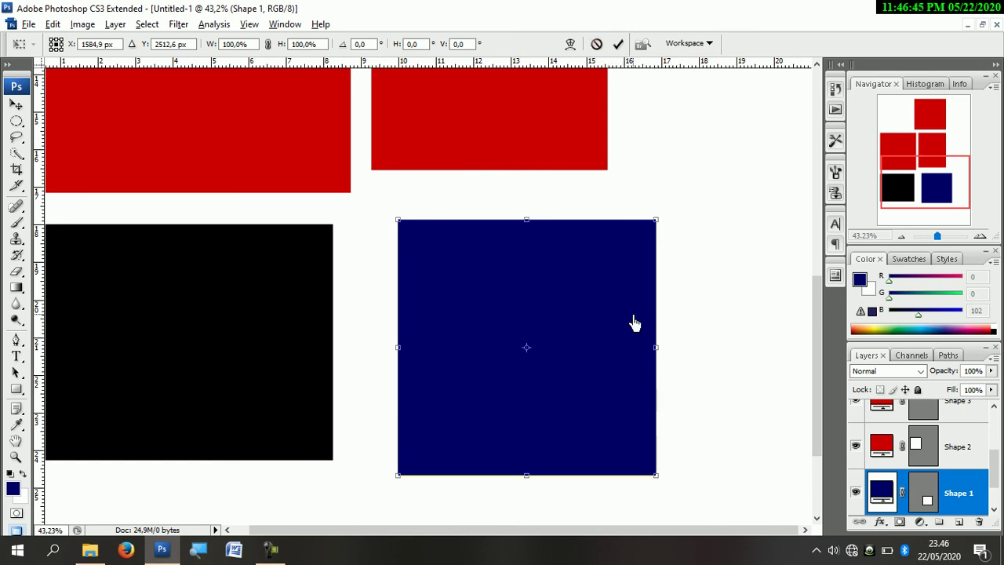
left_click_drag(656, 220, 554, 318)
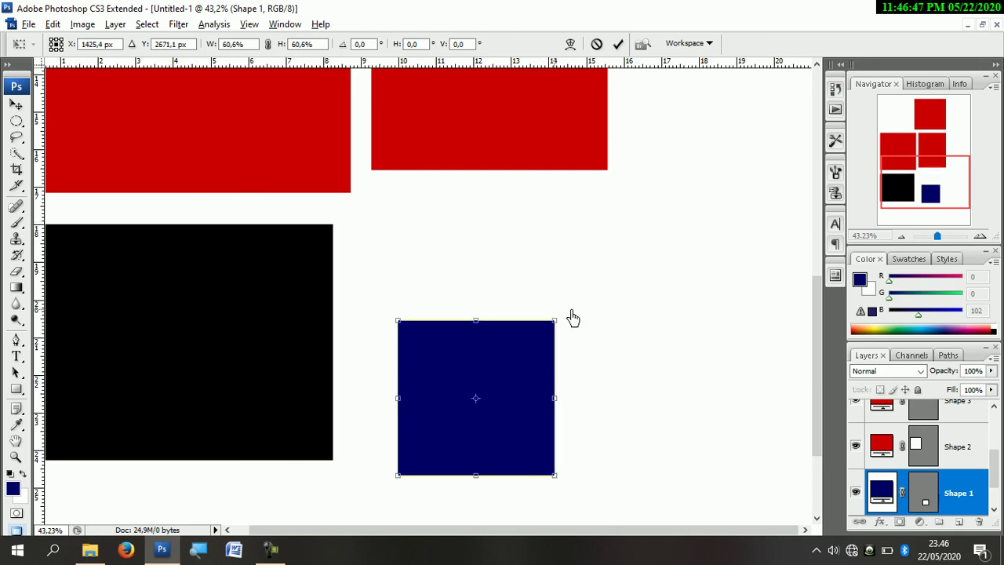
left_click(596, 44)
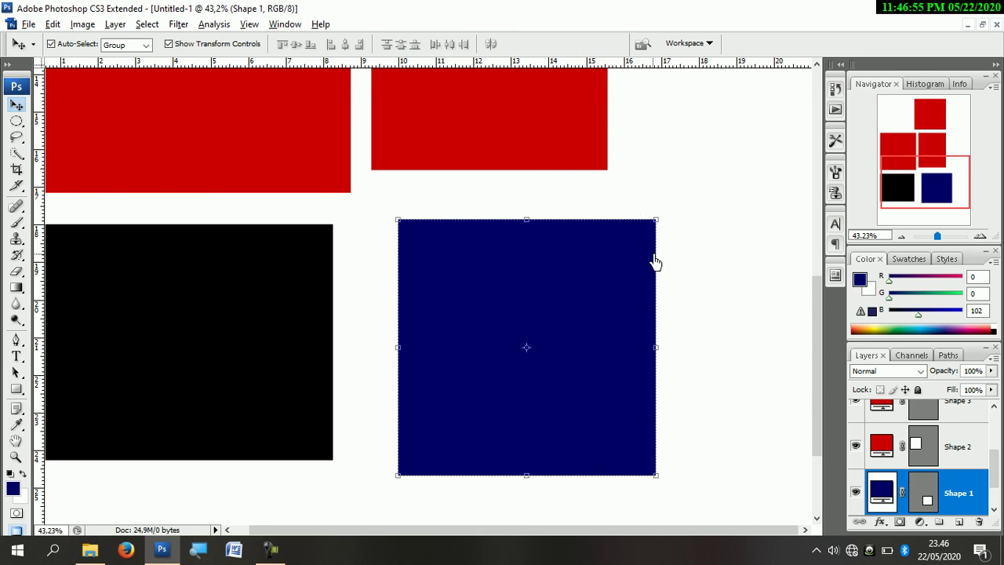
- Scale the blue rectangle proportionally from its upper-right corner to about 117.3% and apply the transform
left_click_drag(657, 229, 702, 186)
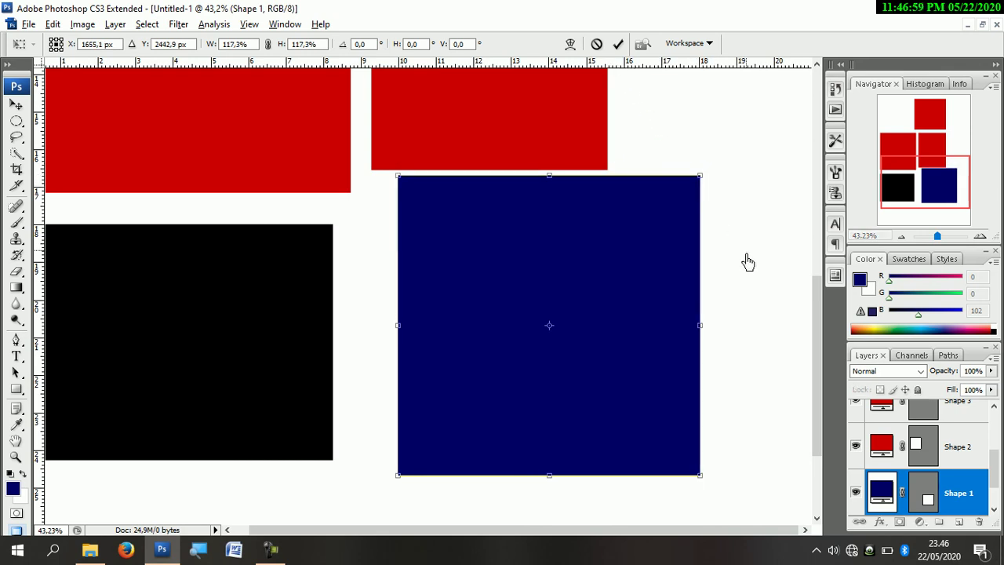
key("Return")
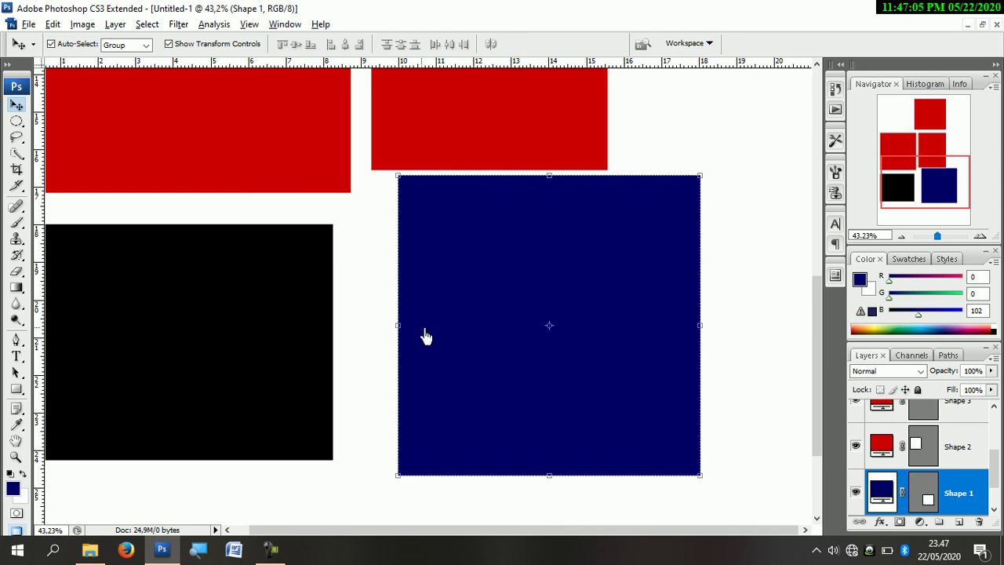
scroll(554, 316, "up", 5)
scroll(533, 318, "up", 9)
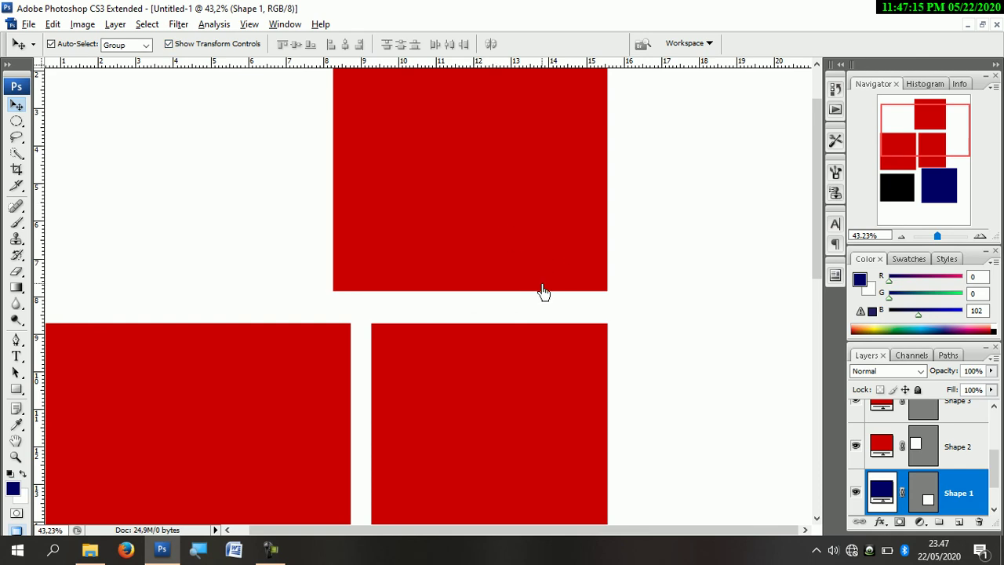
- Move the blue rectangle from beside the black one to the empty upper-left area of the page
scroll(541, 290, "down", 2)
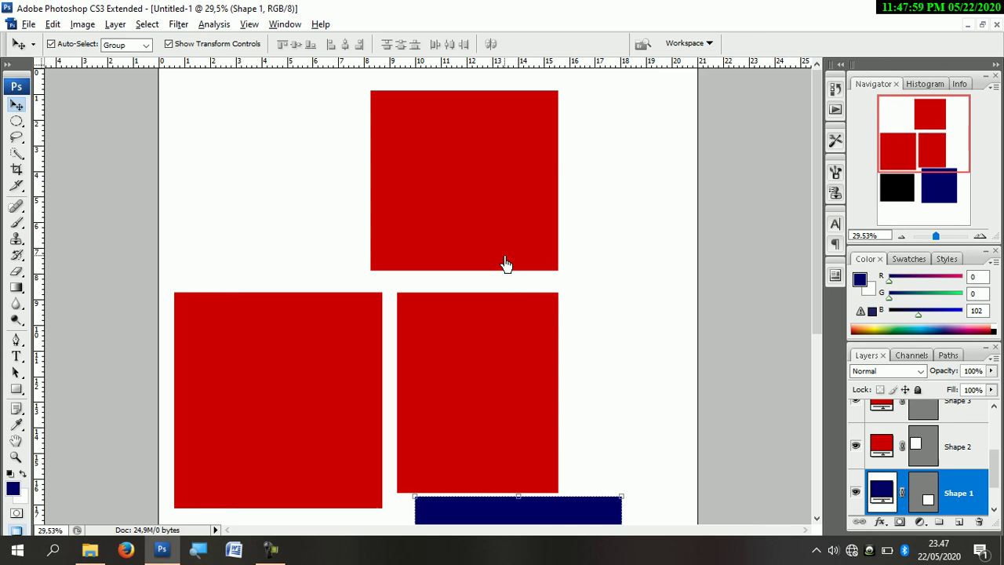
key("ctrl+minus")
key("ctrl+t")
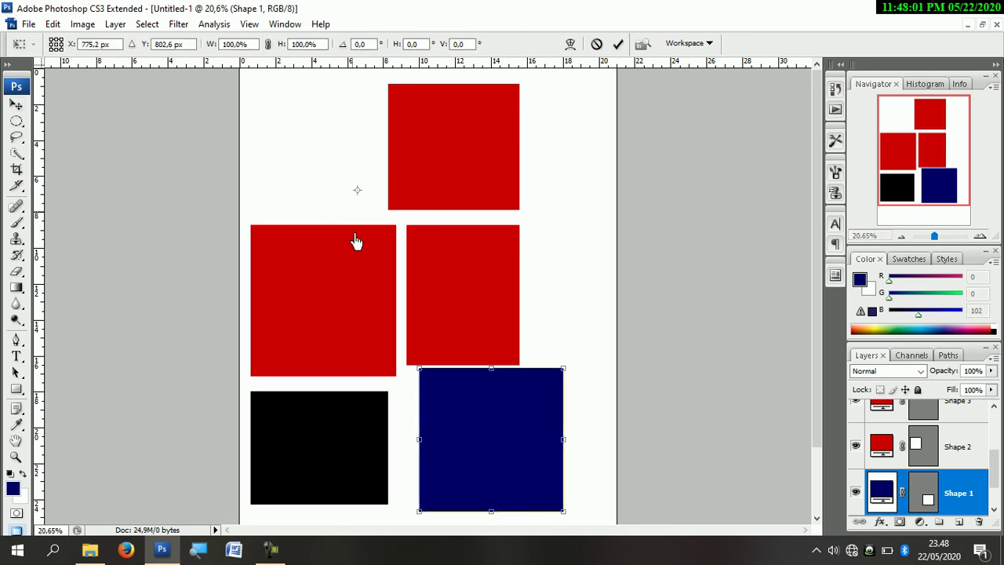
double_click(492, 441)
left_click_drag(499, 430, 327, 130)
- Move the top red rectangle beside the black one, the narrow red one to the page's upper right, and the large red one below it
left_click_drag(415, 141, 458, 446)
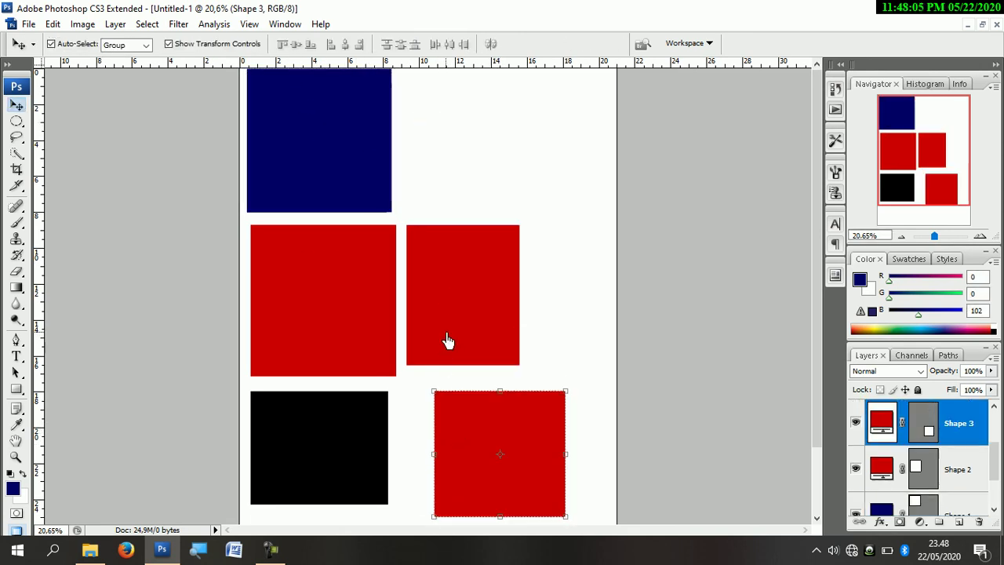
left_click_drag(446, 341, 517, 161)
left_click_drag(316, 315, 497, 313)
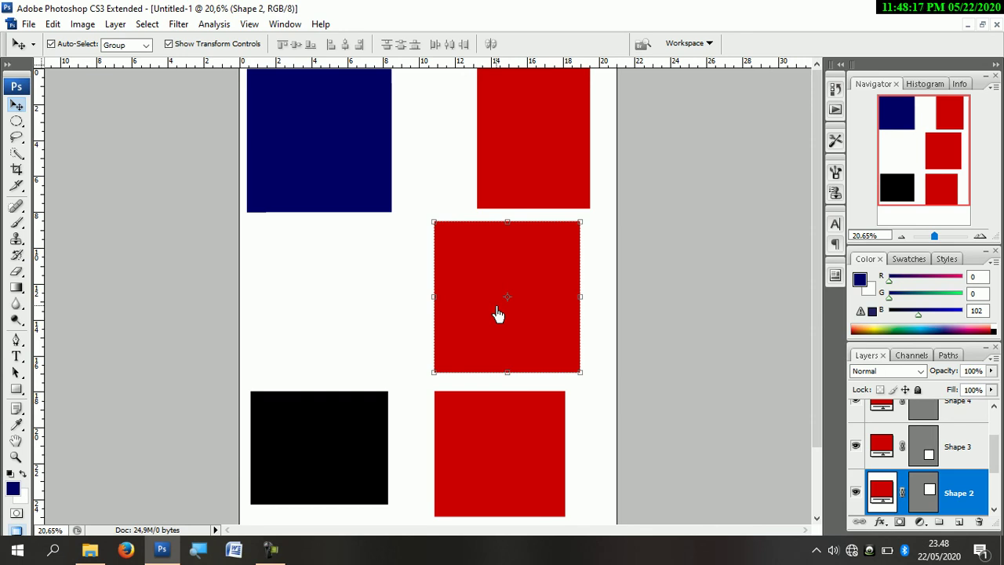
- Toggle the large red rectangle's last move off and on repeatedly with single-level undo
key("ctrl+z")
key("ctrl+z")
key("ctrl+z")
key("ctrl+z")
key("ctrl+z")
key("ctrl+z")
key("ctrl+z")
key("ctrl+z")
key("ctrl+z")
key("ctrl+z")
- Step backward through the four rectangle moves to the layout with the blue rectangle beside the black one
key("ctrl+alt+z")
key("ctrl+alt+z")
key("ctrl+alt+z")
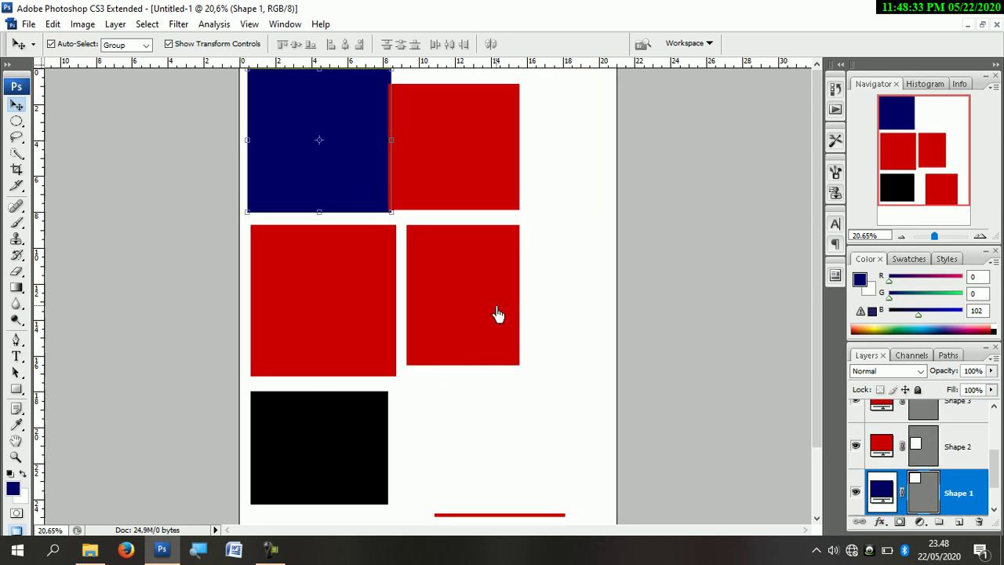
key("ctrl+alt+z")
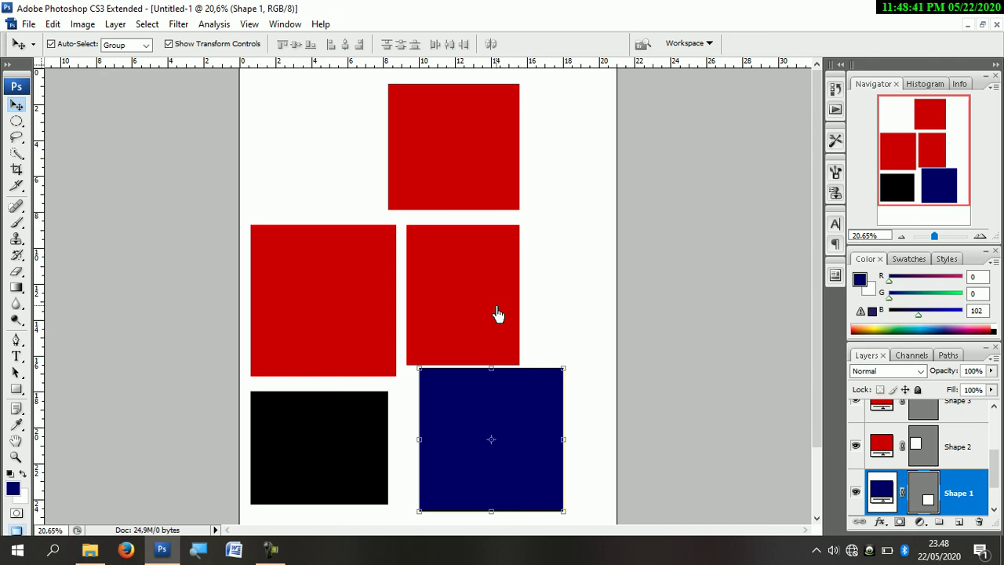
key("ctrl+alt+z")
- Redo the four undone rectangle moves to restore the rearranged layout
key("ctrl+z")
key("ctrl+z")
key("ctrl+z")
key("ctrl+z")
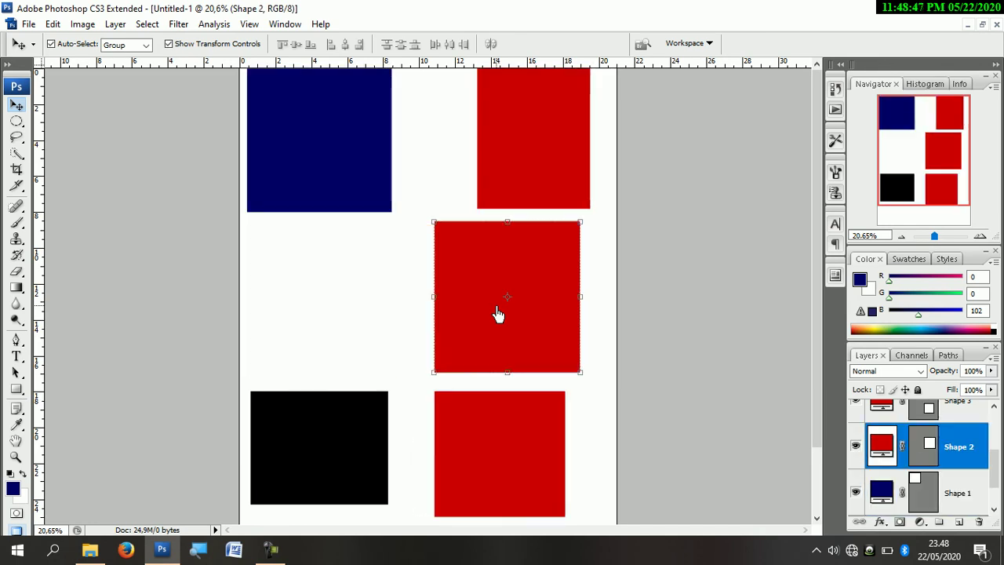
- Revert the four rectangle moves again, back to the state after the last Free Transform
key("ctrl+shift+z")
key("ctrl+shift+z")
key("ctrl+shift+z")
key("ctrl+shift+z")
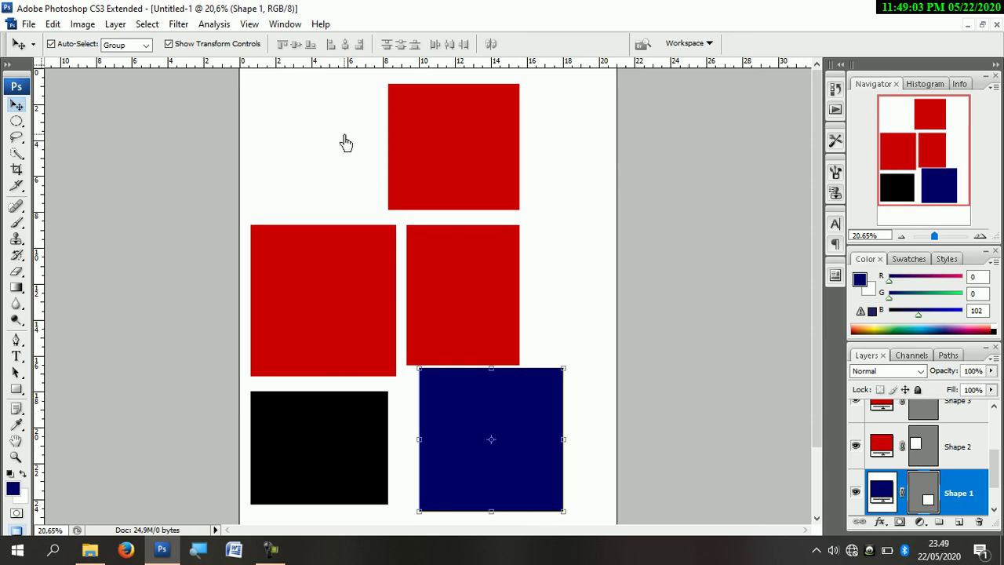
- Show the document's history and step back state by state to the second Move after the last Modify Color Fill Layer
left_click(285, 24)
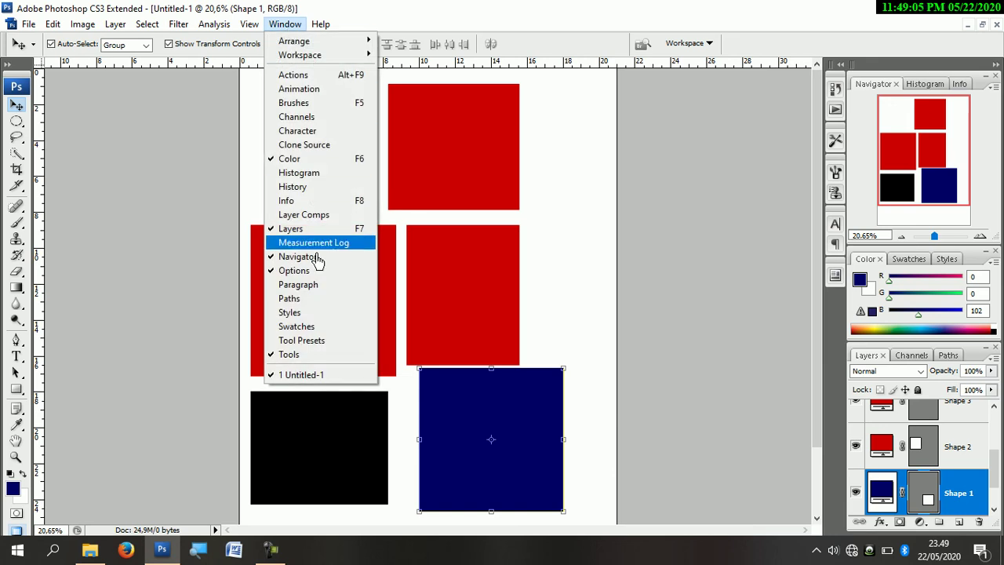
left_click(293, 188)
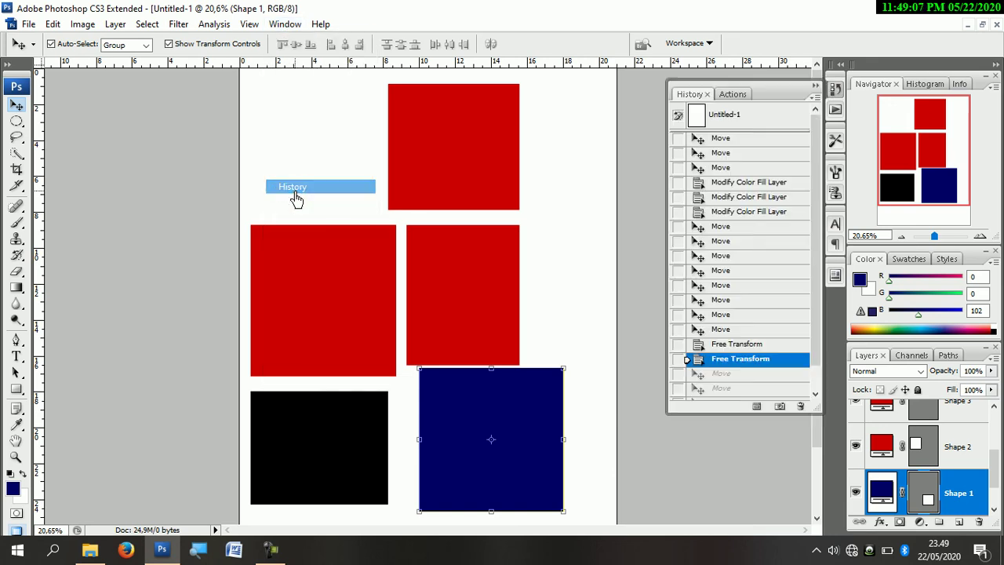
left_click(735, 343)
left_click(729, 328)
left_click(729, 314)
left_click(729, 300)
left_click(729, 285)
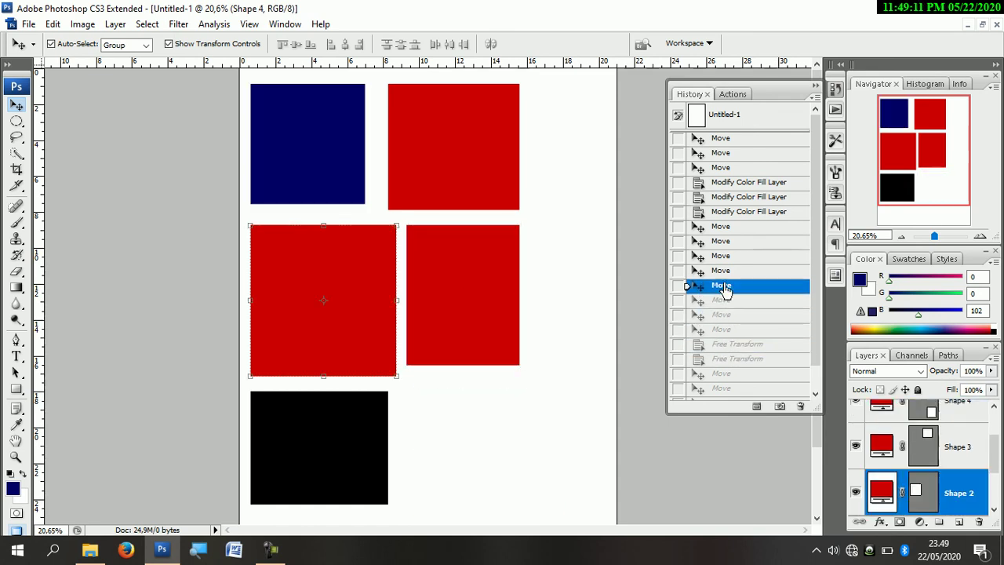
left_click(719, 270)
left_click(720, 256)
left_click(720, 241)
- Return to the latest history state, revert only the large red rectangle's last move, and hide the history
scroll(730, 368, "down", 1)
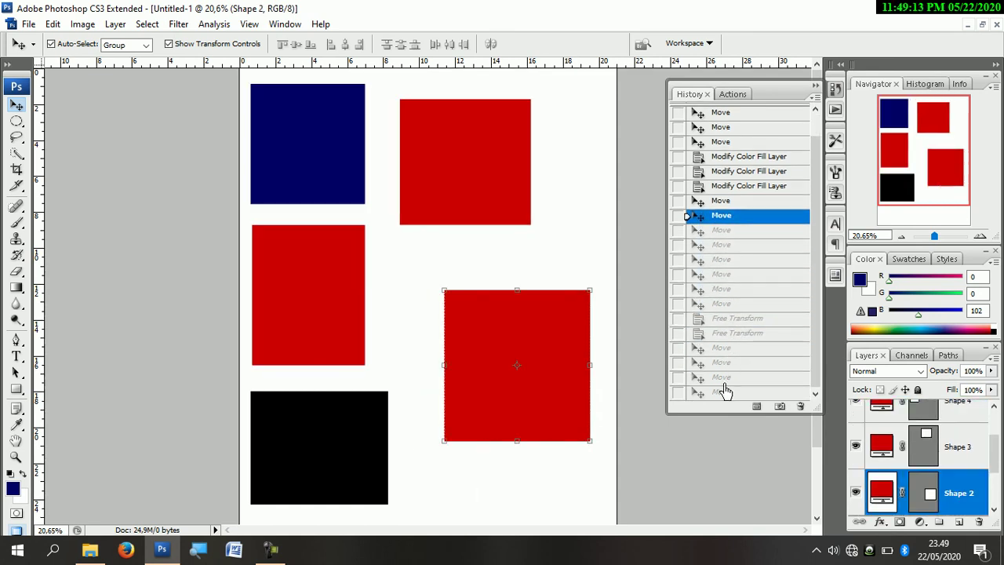
left_click(720, 393)
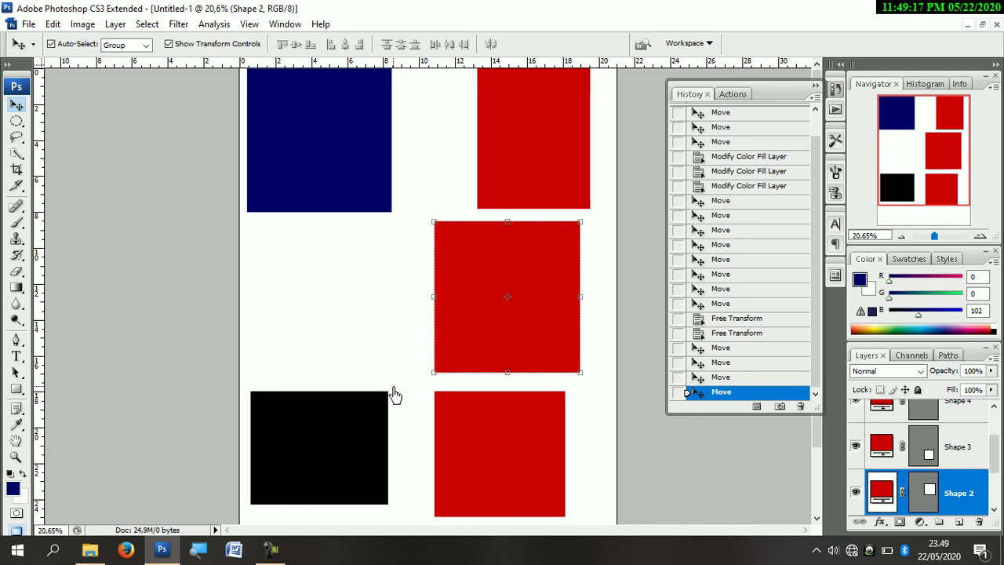
left_click(714, 378)
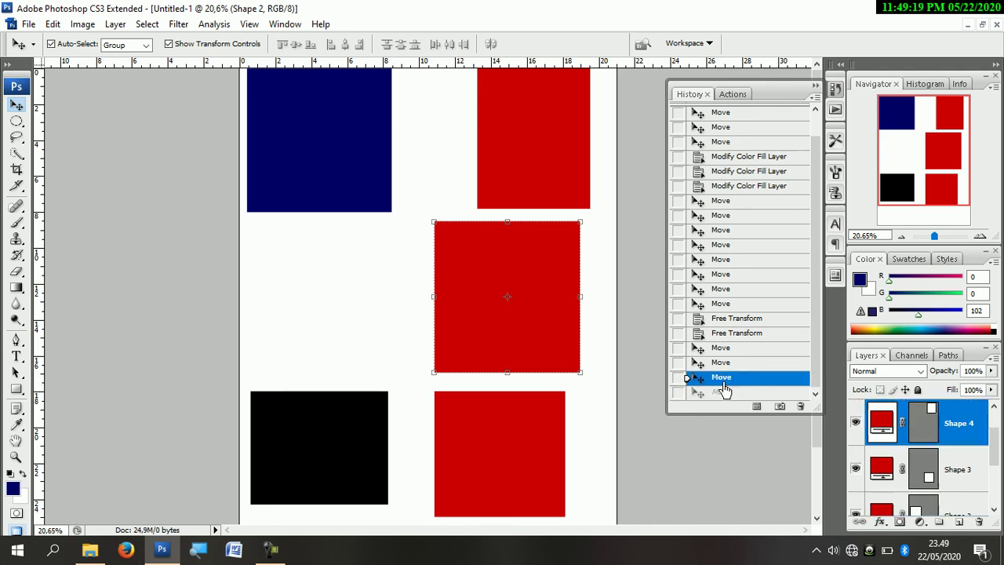
left_click(816, 85)
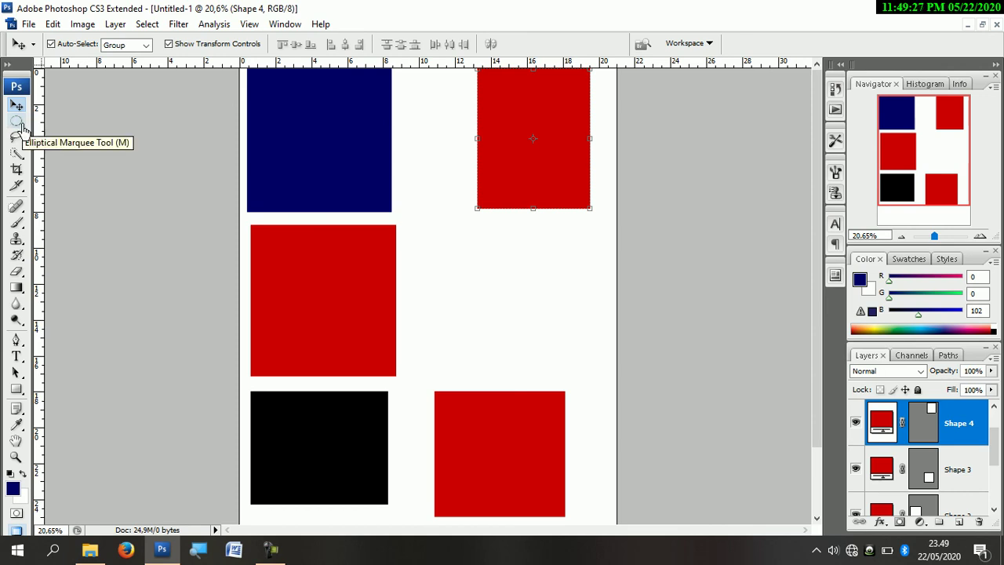
- Show the available marquee tool variants and return to the Move tool
left_click(21, 125)
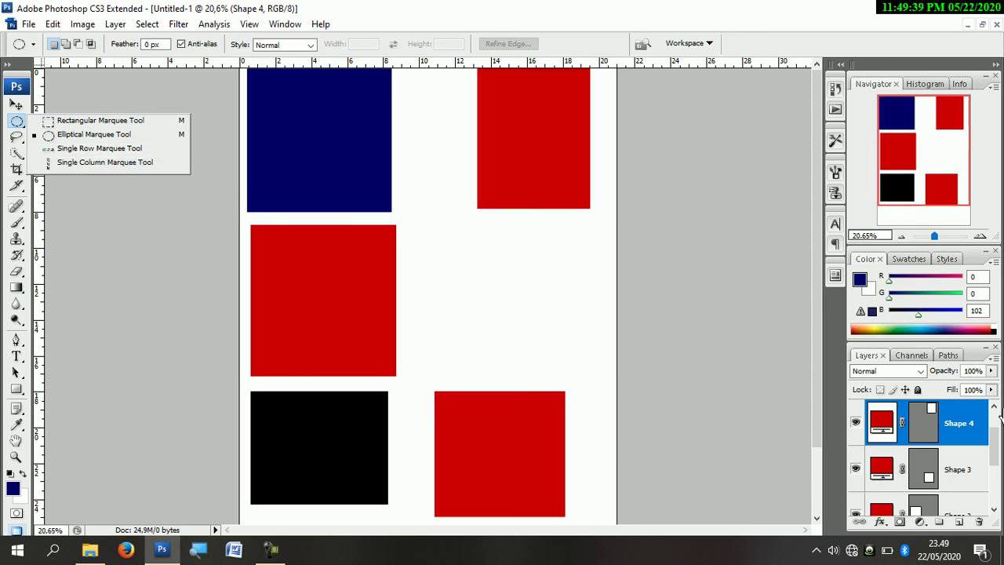
left_click(14, 105)
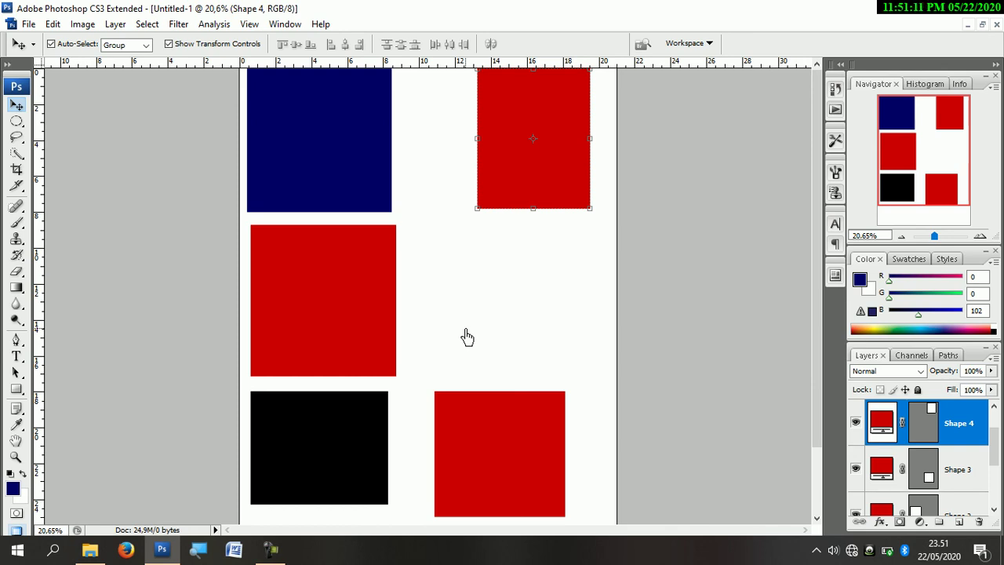
left_click(270, 549)
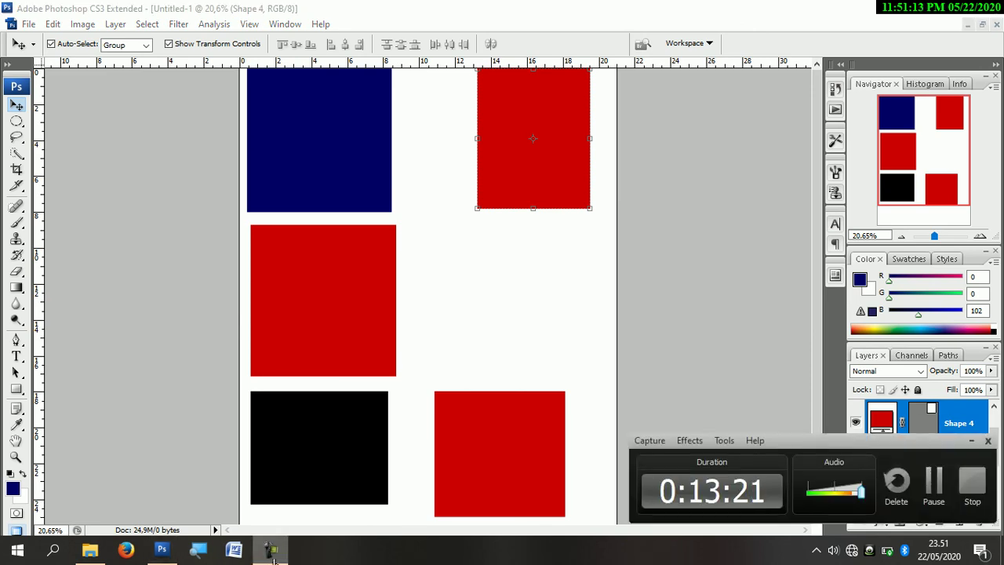